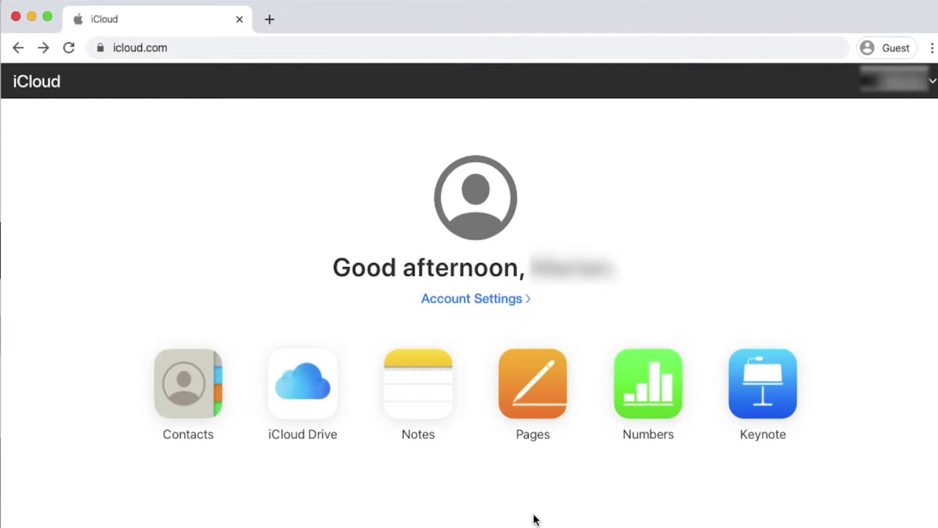
Open iCloud Drive from the iCloud home page
{"action": "left_click", "coordinate": [285, 396]}
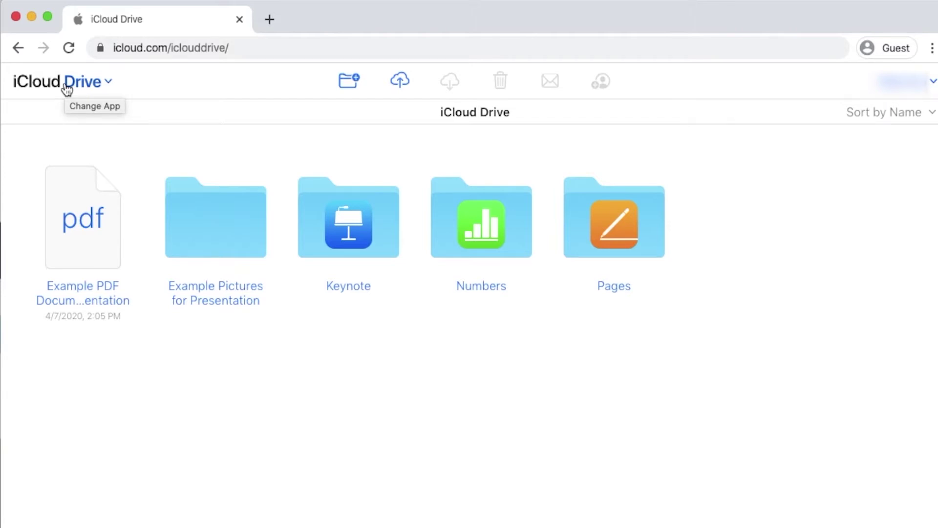
{"action": "key", "text": "Right"}
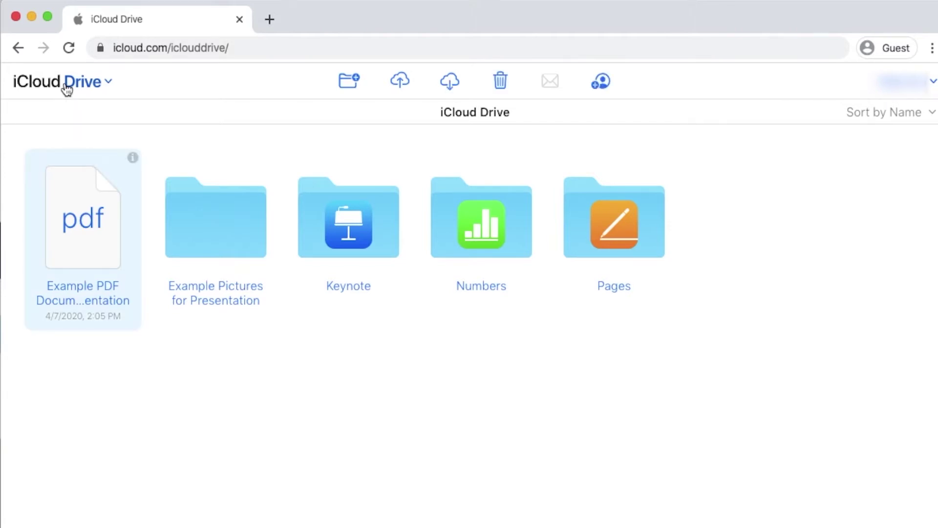
{"action": "left_click", "coordinate": [19, 49]}
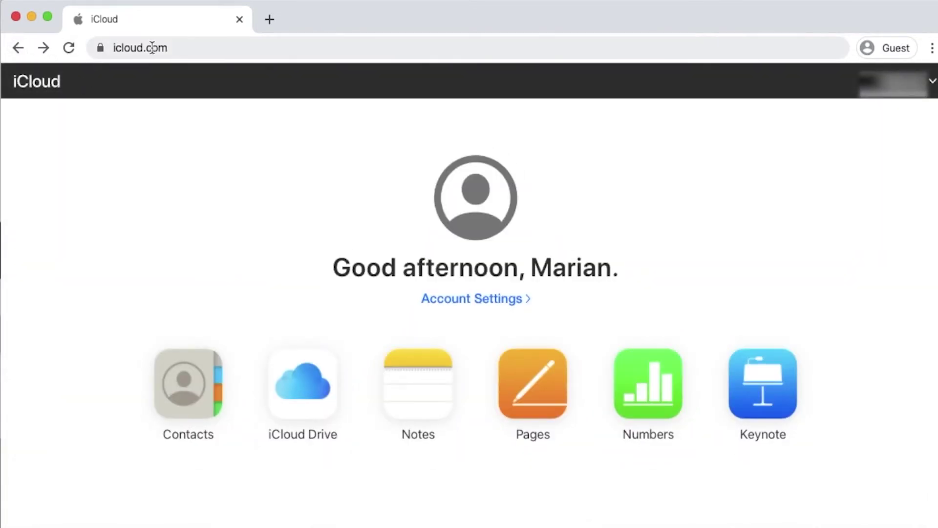
{"action": "left_click", "coordinate": [326, 402]}
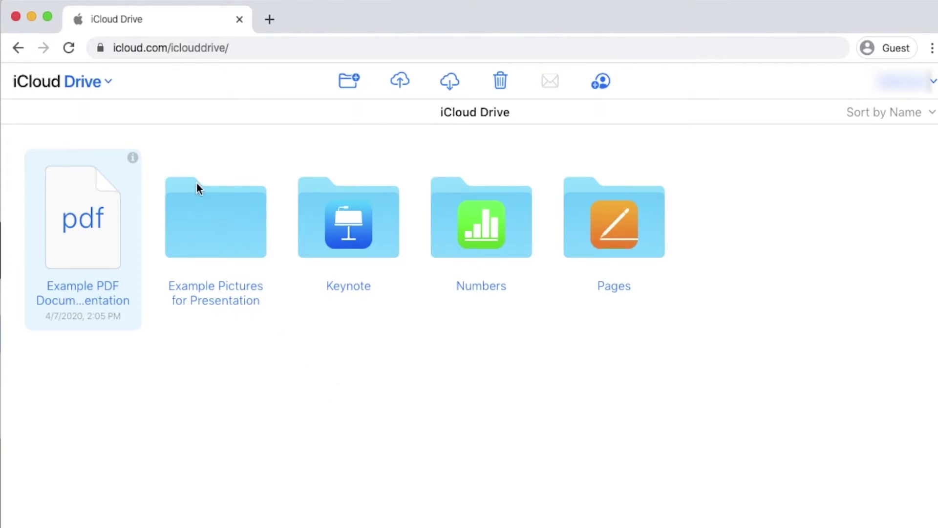
{"action": "left_click", "coordinate": [94, 88]}
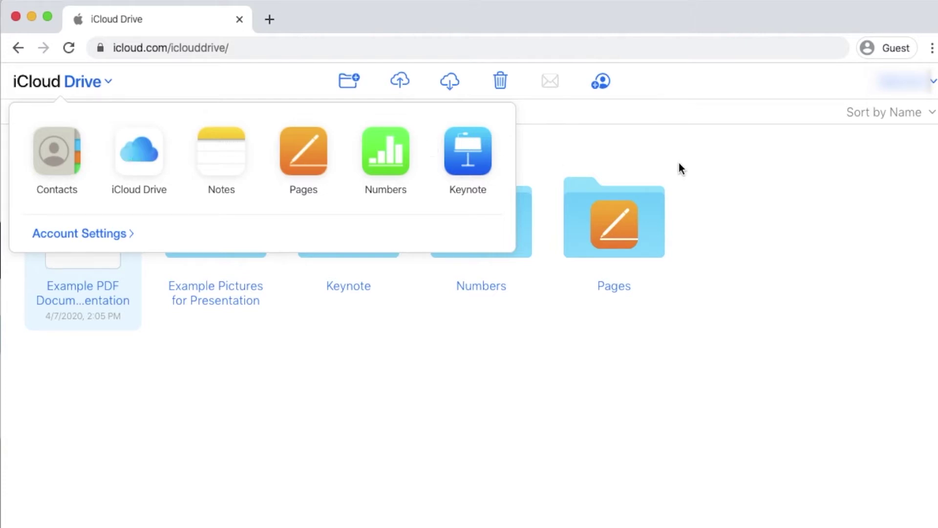
{"action": "left_click", "coordinate": [704, 169]}
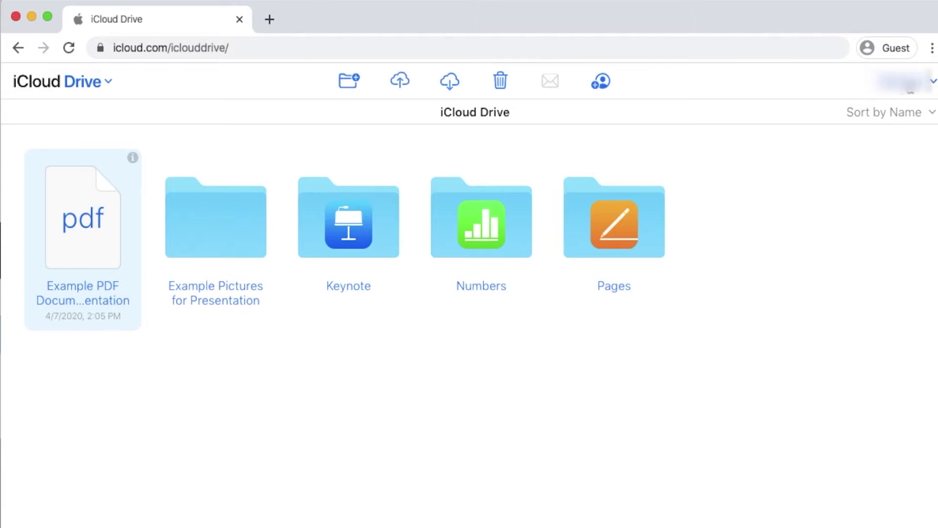
{"action": "left_click", "coordinate": [903, 90]}
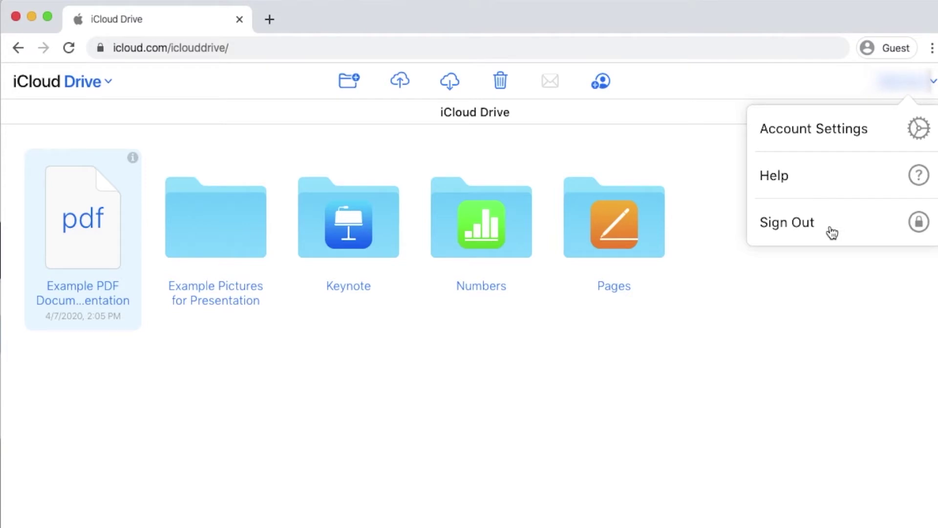
{"action": "left_click", "coordinate": [674, 146]}
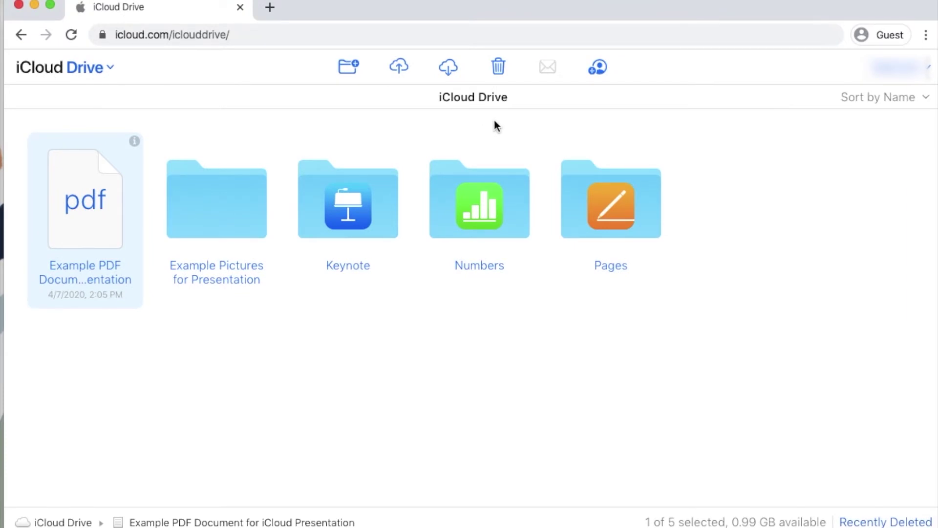
Create a new folder named Resume at the top level of iCloud Drive
{"action": "left_click", "coordinate": [351, 68]}
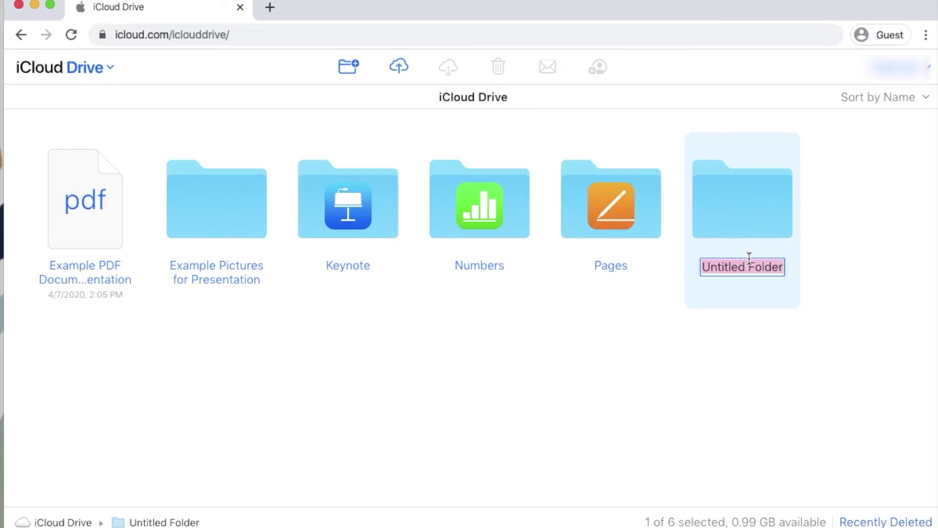
{"action": "type", "text": "Resume"}
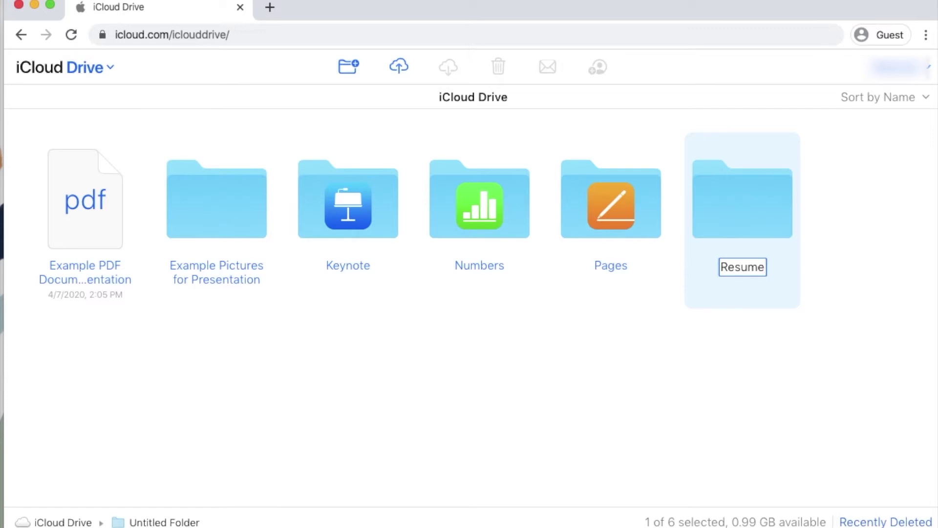
{"action": "key", "text": "Return"}
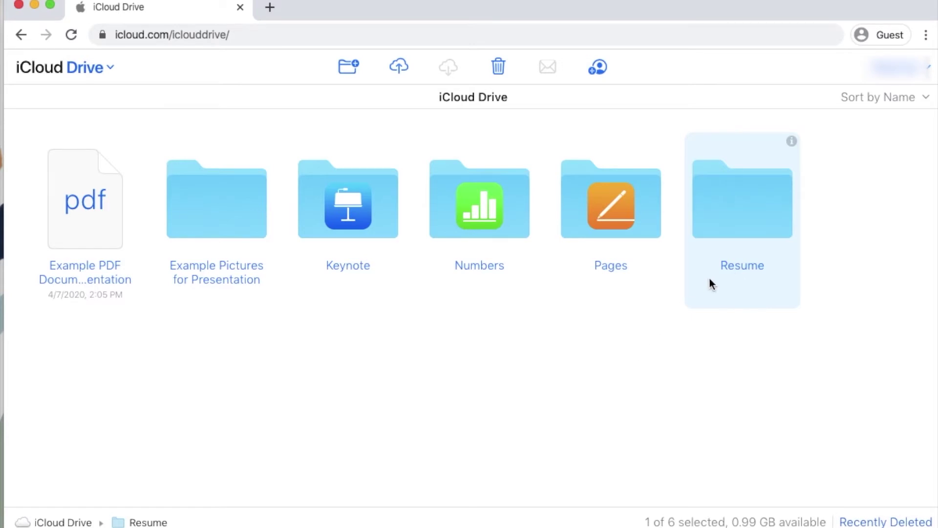
Move the example PDF document into the Resume folder and open that folder
{"action": "left_click", "coordinate": [94, 236]}
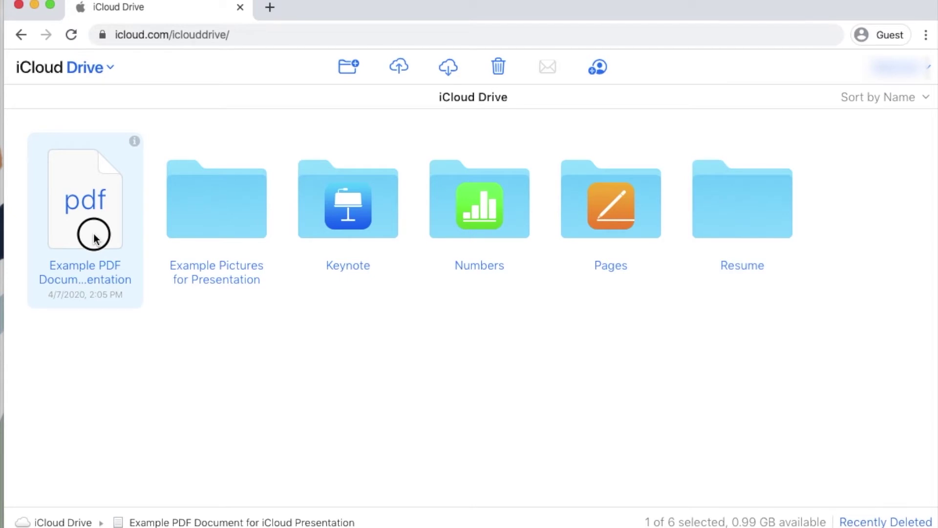
{"action": "left_click_drag", "start_coordinate": [94, 236], "coordinate": [758, 244]}
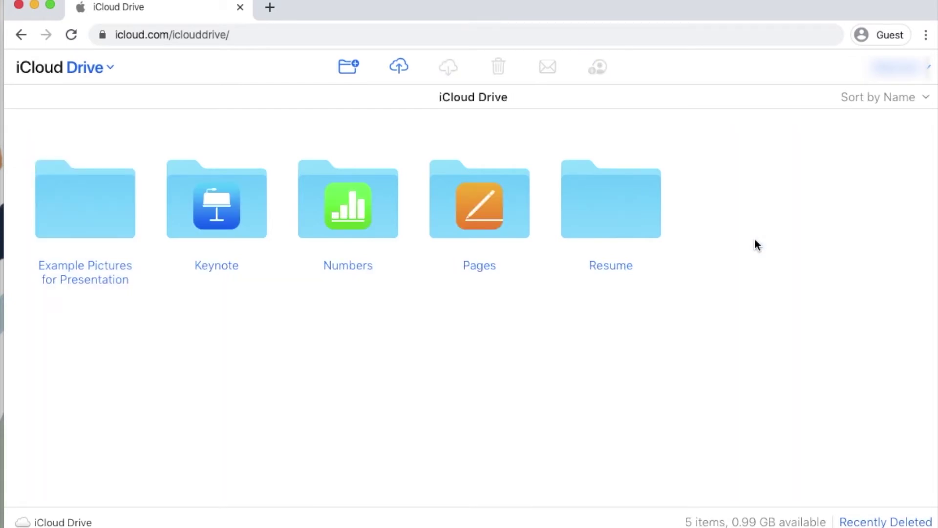
{"action": "double_click", "coordinate": [605, 226]}
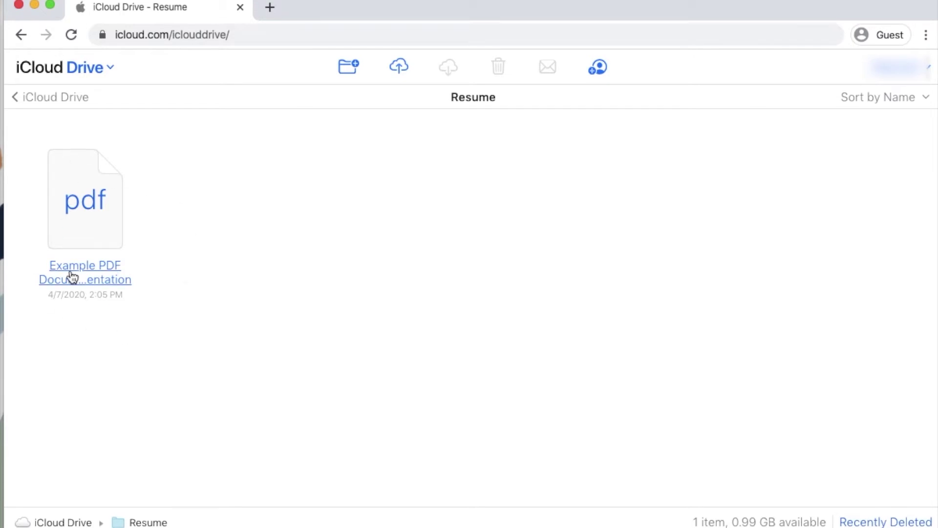
Sort the Resume folder's contents by Name and return to the top level of iCloud Drive
{"action": "left_click", "coordinate": [899, 102]}
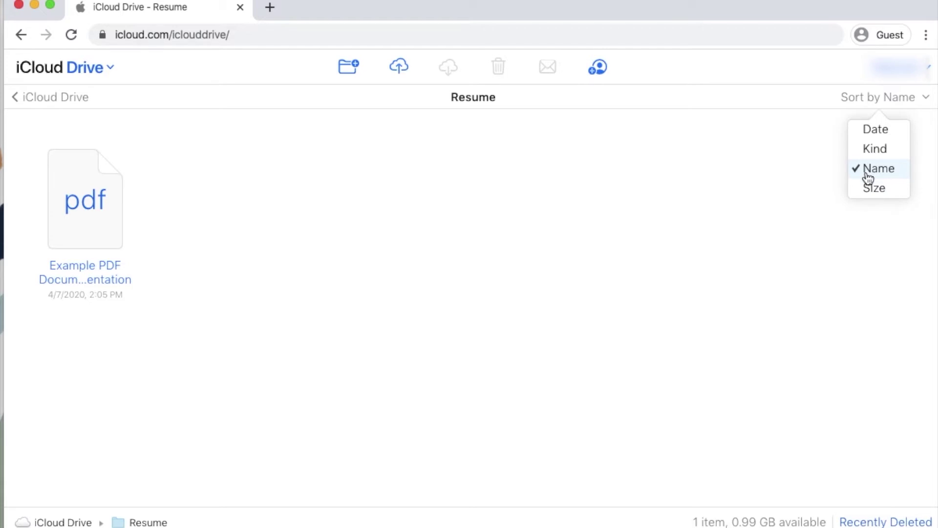
{"action": "left_click", "coordinate": [868, 171]}
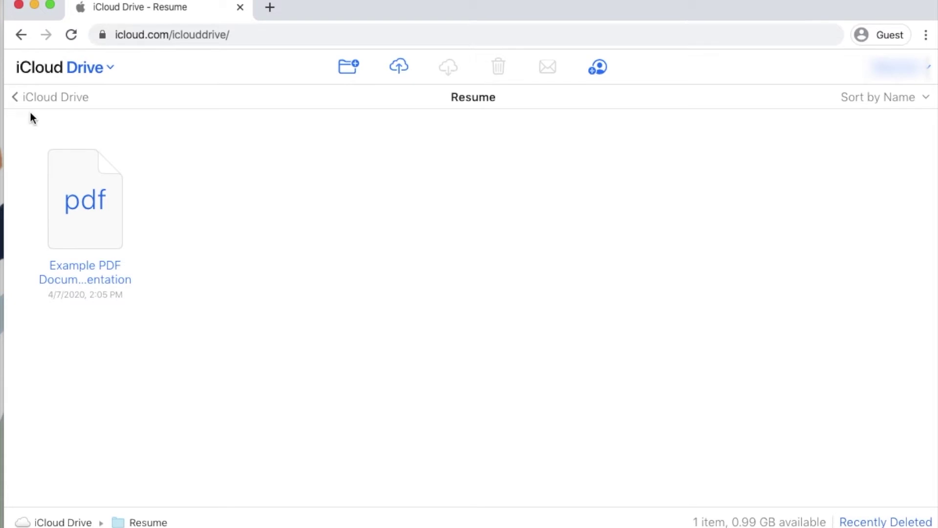
{"action": "left_click", "coordinate": [53, 98]}
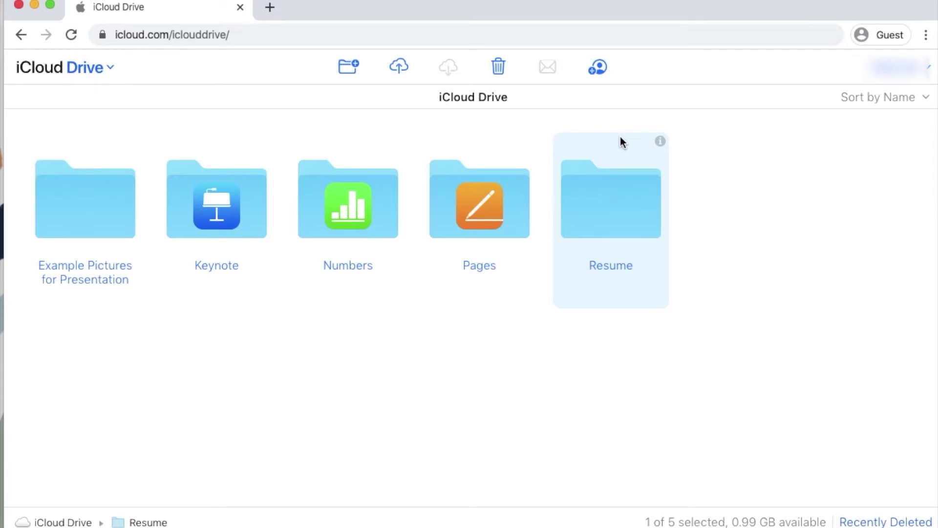
{"action": "double_click", "coordinate": [629, 191]}
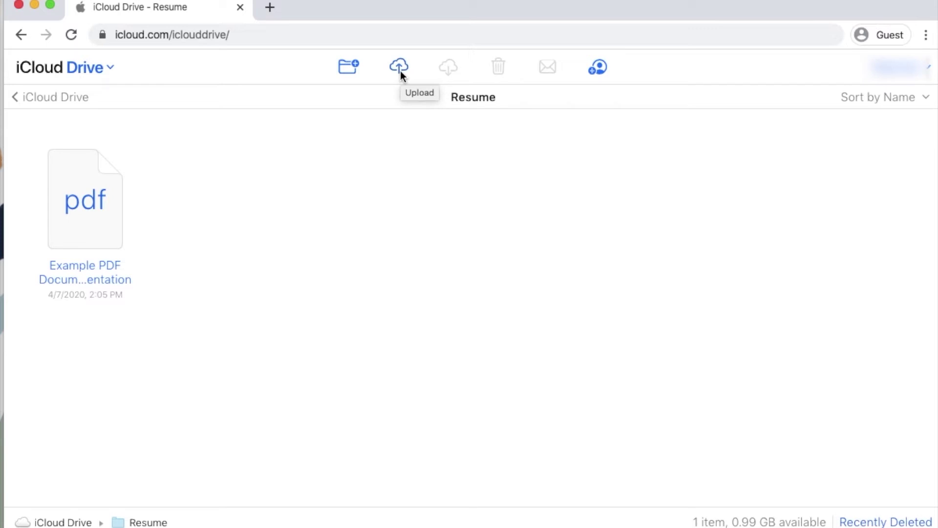
{"action": "left_click", "coordinate": [72, 99]}
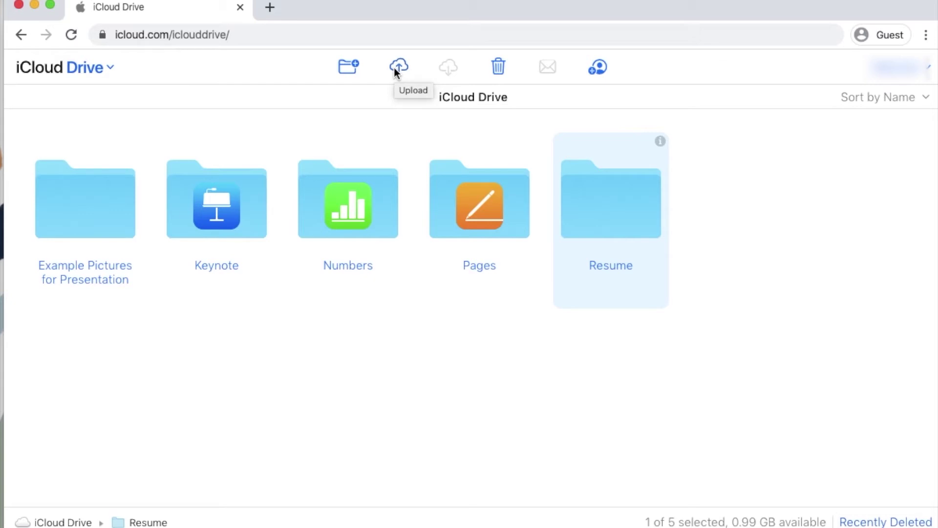
Upload Example Image for iCloud Presentation.jpeg from the Basics of iCloud folder inside the Desktop folder Cloud Storage Example Files
{"action": "left_click", "coordinate": [394, 69]}
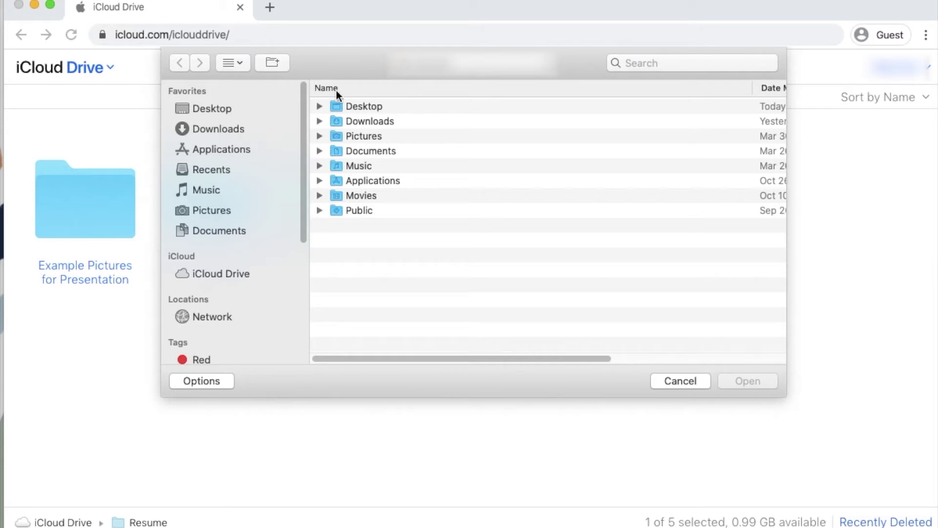
{"action": "left_click", "coordinate": [230, 109]}
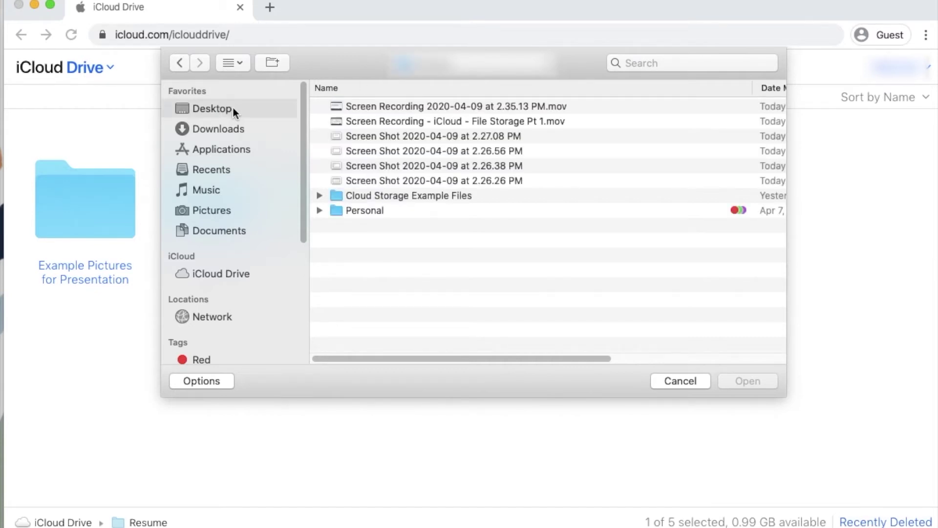
{"action": "double_click", "coordinate": [360, 196]}
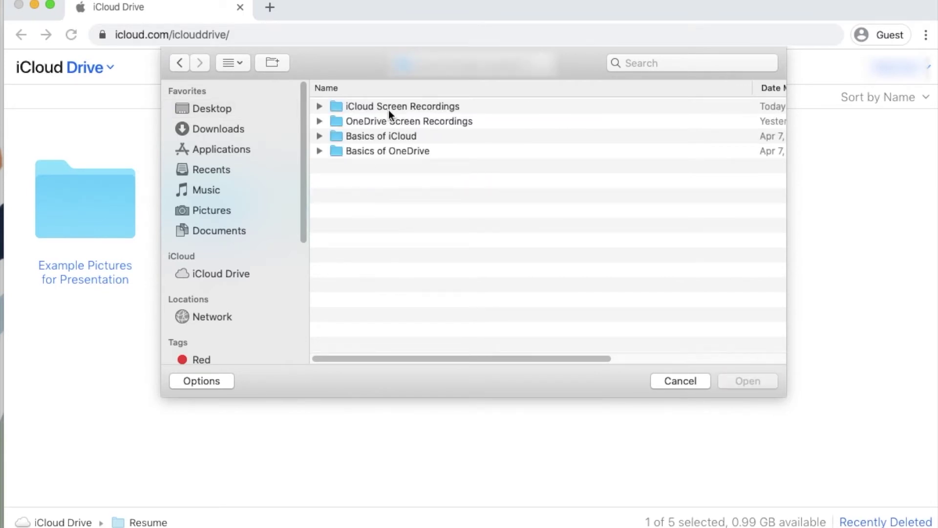
{"action": "left_click", "coordinate": [320, 136]}
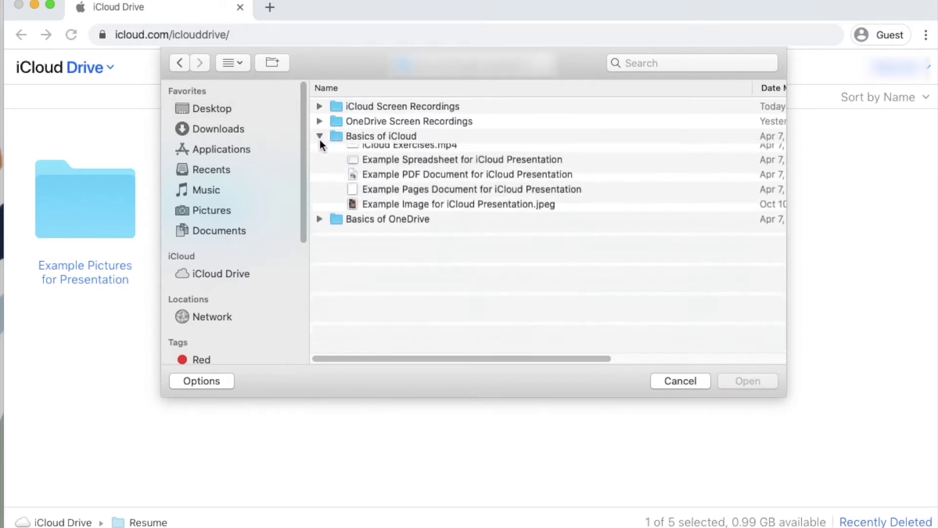
{"action": "left_click", "coordinate": [385, 210]}
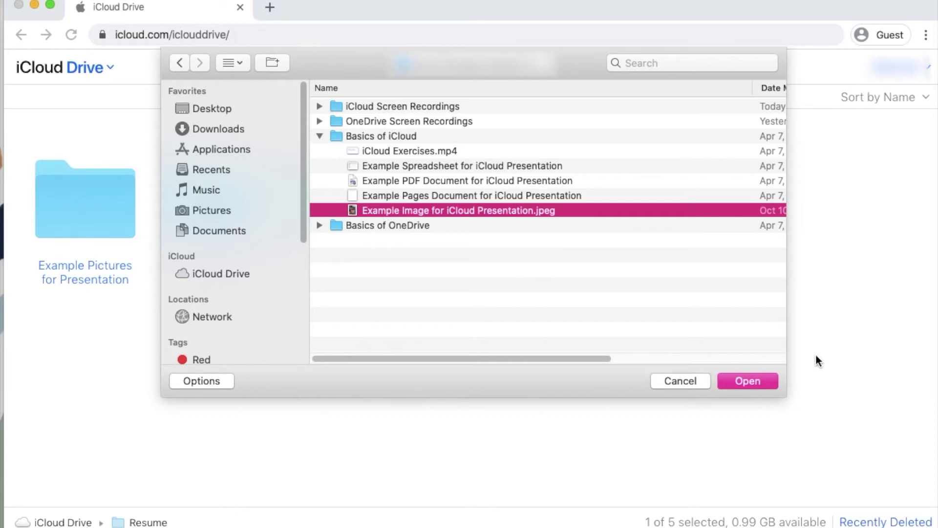
{"action": "left_click", "coordinate": [772, 381]}
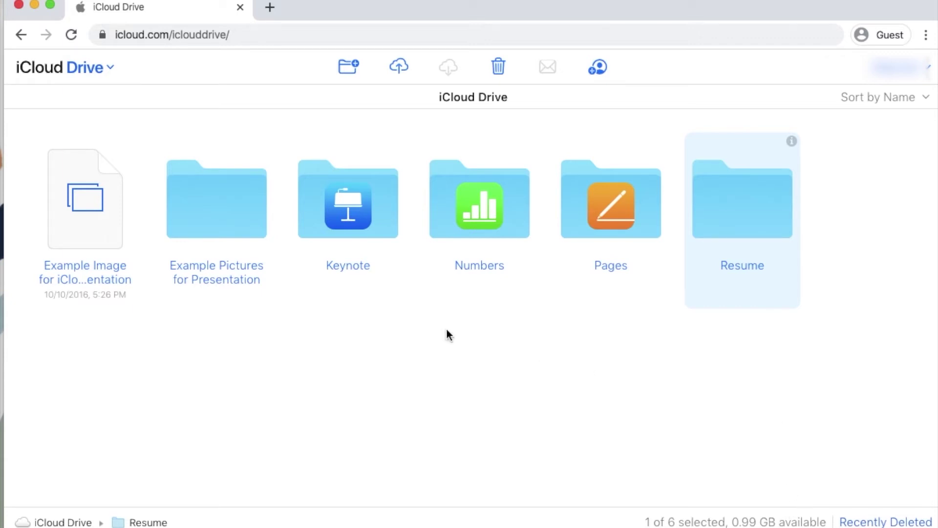
Download the example image from iCloud Drive to the computer
{"action": "left_click_drag", "start_coordinate": [90, 211], "coordinate": [115, 198]}
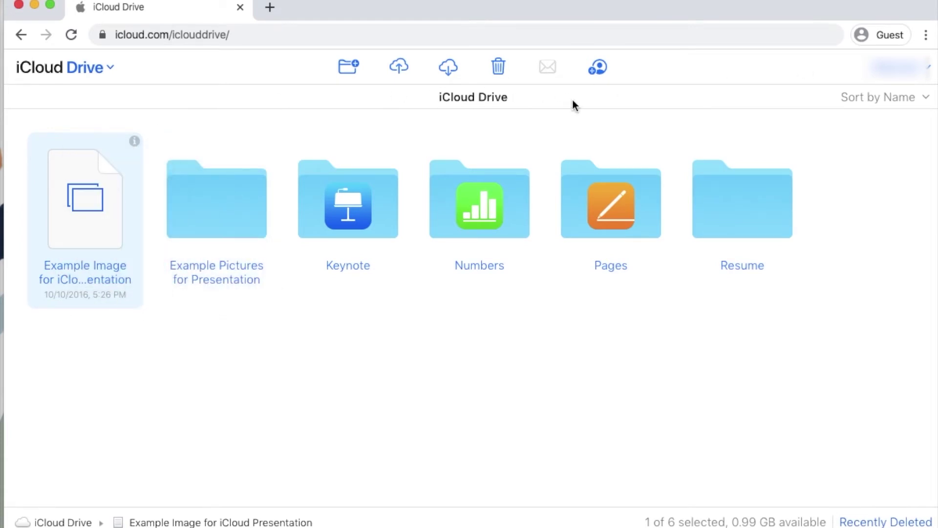
{"action": "left_click", "coordinate": [387, 120]}
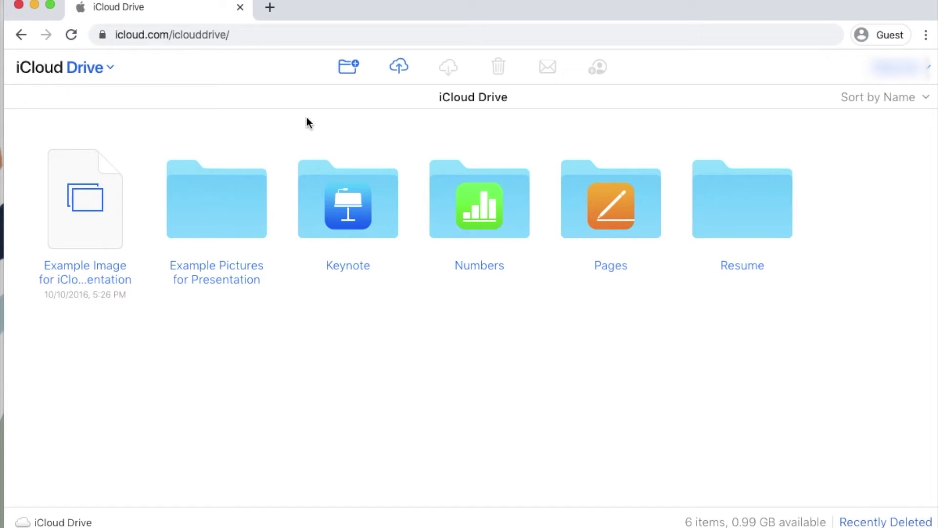
{"action": "left_click", "coordinate": [96, 195]}
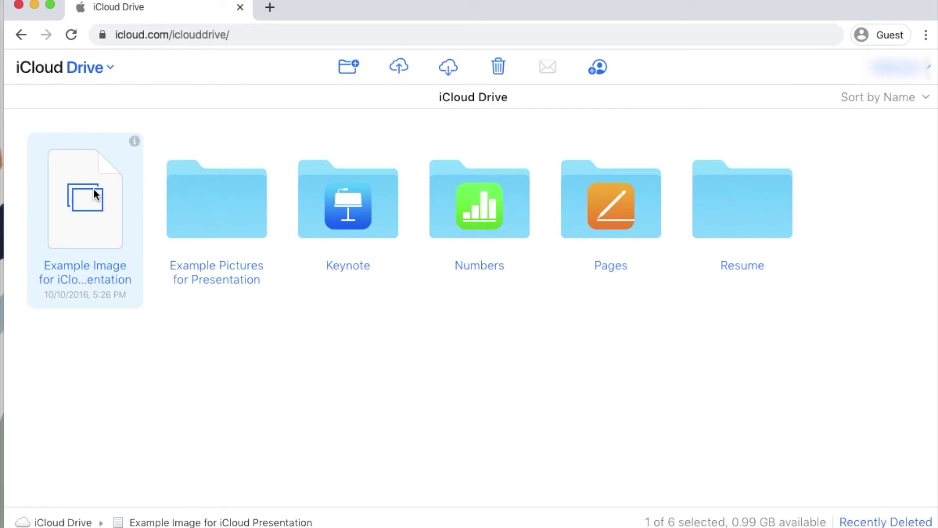
{"action": "left_click", "coordinate": [452, 69]}
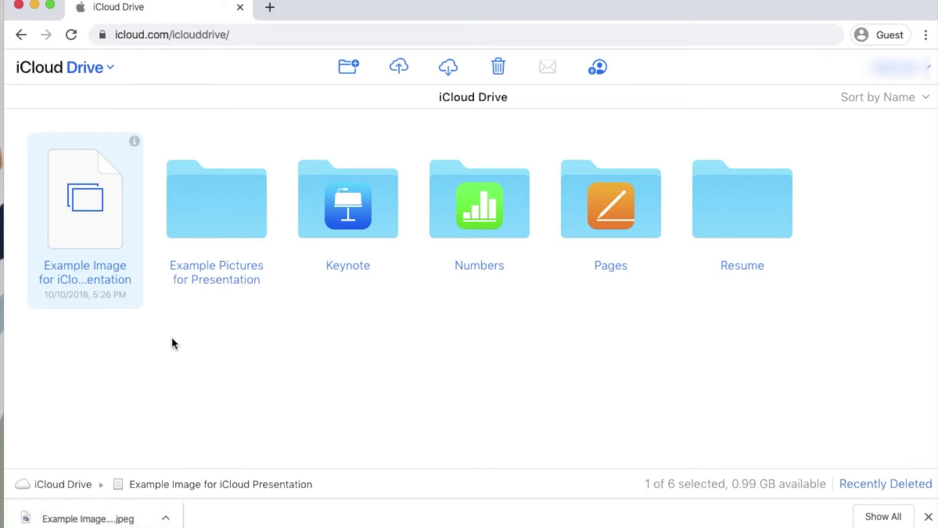
{"action": "left_click", "coordinate": [221, 130]}
{"action": "left_click", "coordinate": [80, 193]}
{"action": "left_click", "coordinate": [257, 368]}
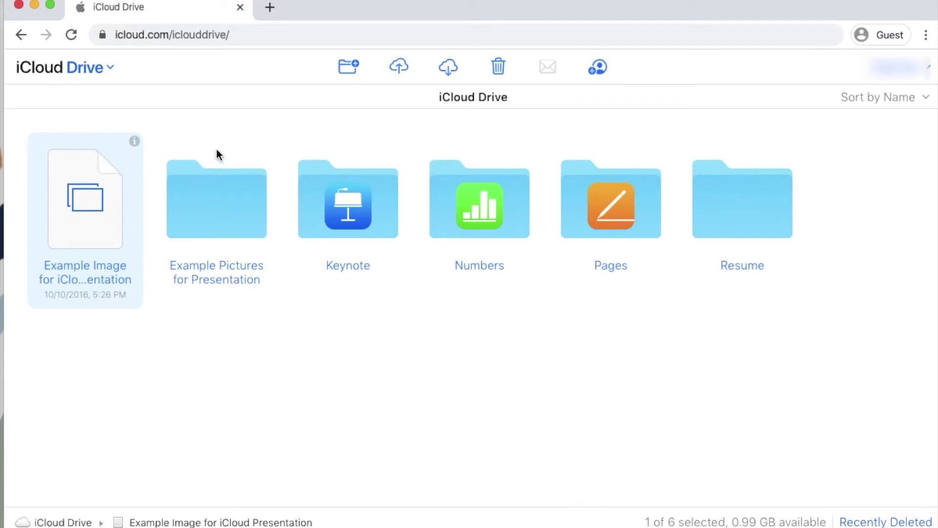
Switch to the iCloud Pages app and view its Browse and Shared document lists
{"action": "left_click", "coordinate": [83, 72]}
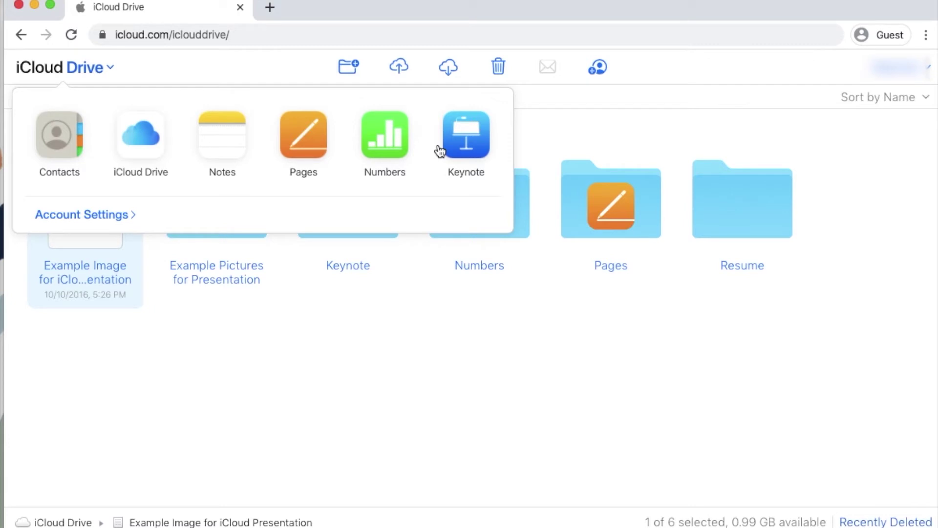
{"action": "left_click", "coordinate": [321, 151]}
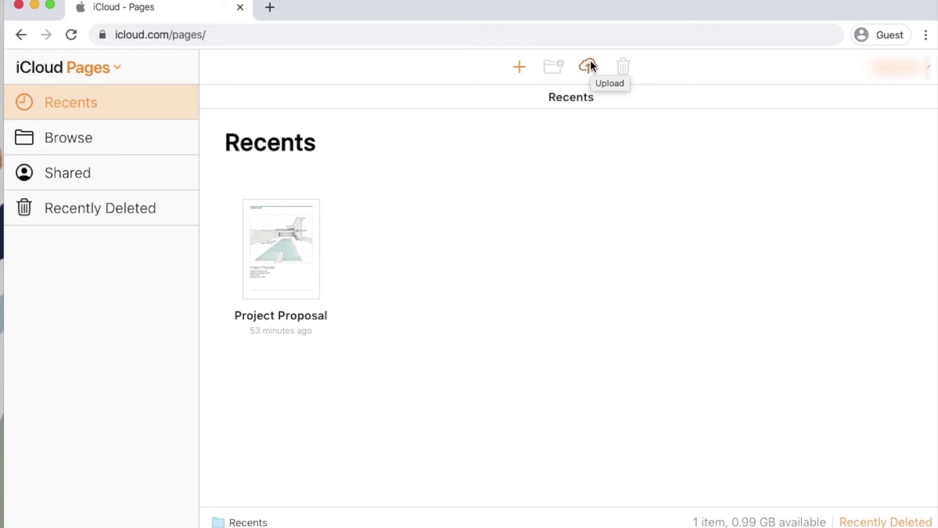
{"action": "mouse_move", "coordinate": [316, 235]}
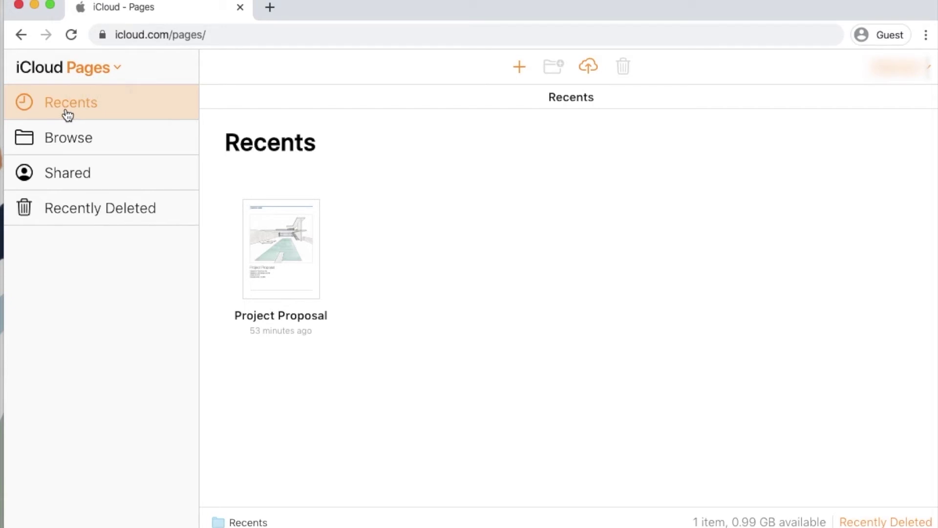
{"action": "left_click", "coordinate": [66, 141]}
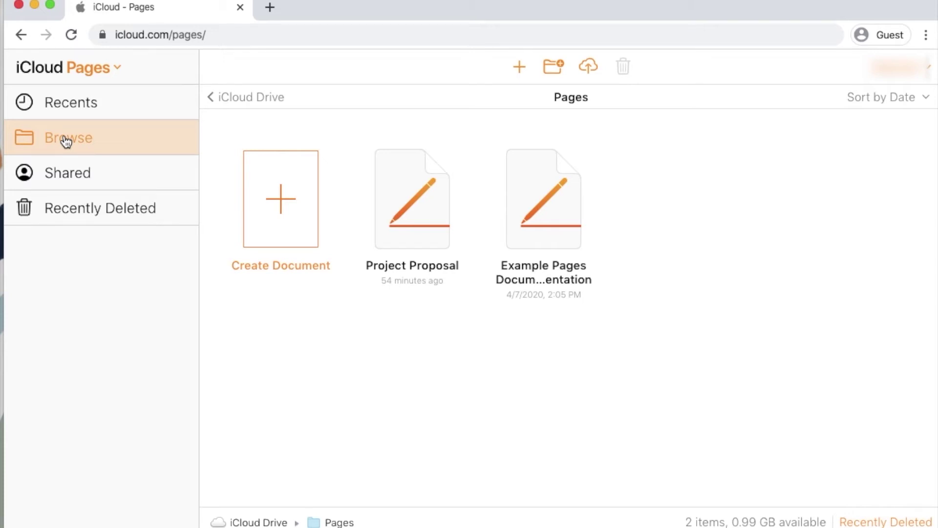
{"action": "left_click", "coordinate": [65, 186]}
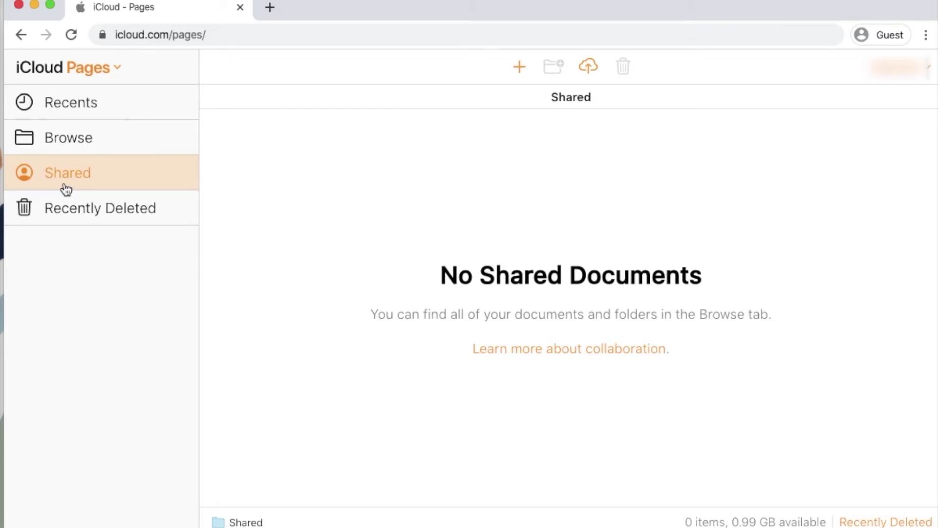
View the Recently Deleted and Recents lists in Pages
{"action": "left_click", "coordinate": [69, 214]}
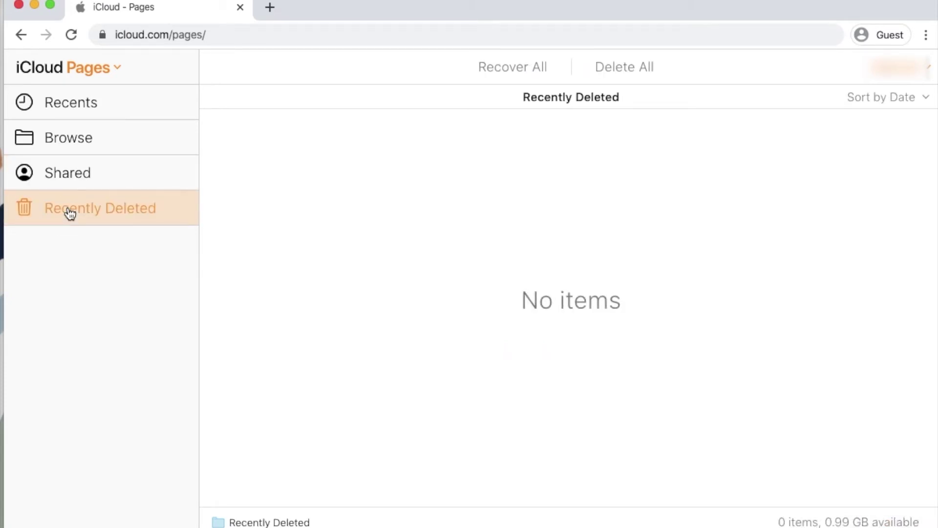
{"action": "left_click", "coordinate": [82, 141]}
{"action": "left_click", "coordinate": [84, 109]}
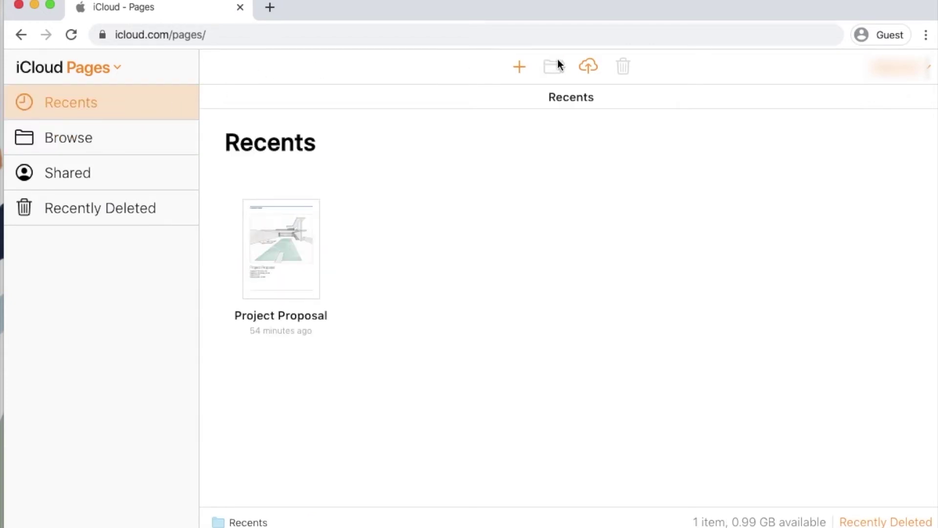
Create a folder named Example Docs for Presentation in the Pages folder
{"action": "left_click", "coordinate": [51, 136]}
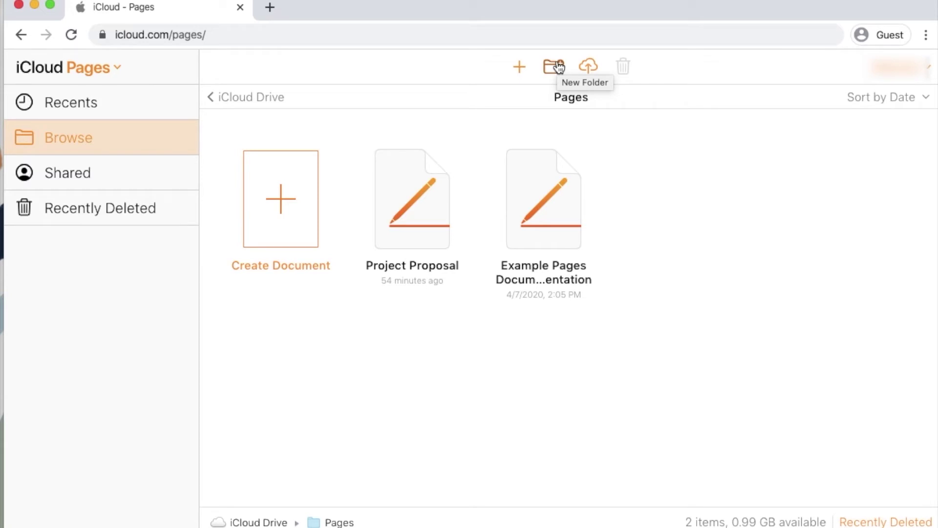
{"action": "left_click", "coordinate": [560, 68]}
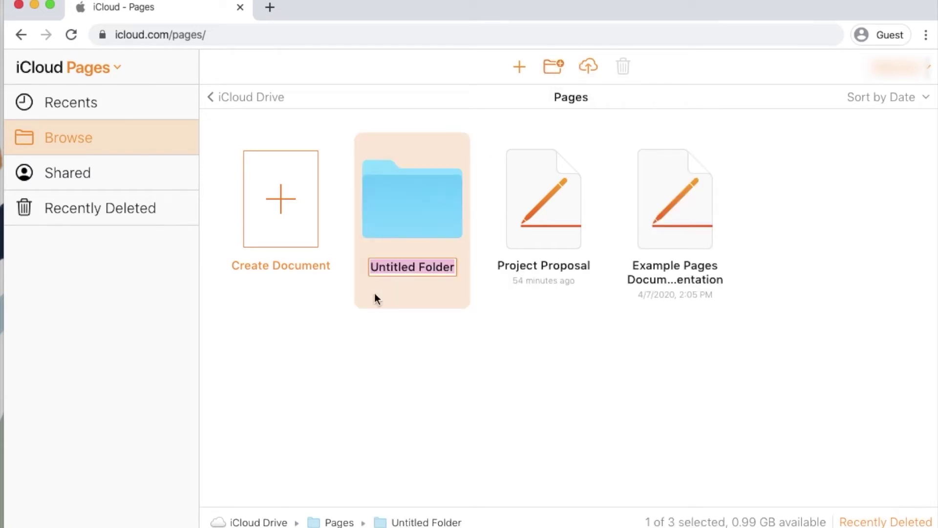
{"action": "type", "text": "Ex"}
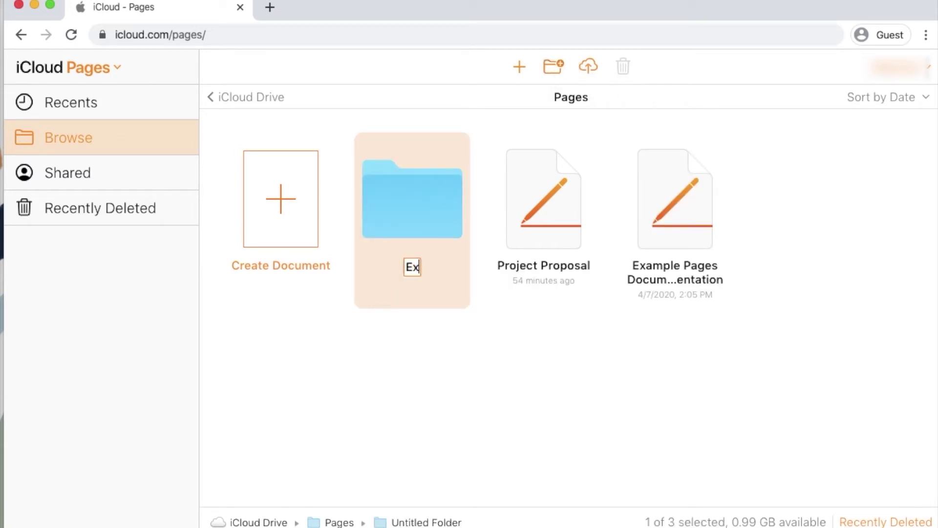
{"action": "type", "text": "ample Docs for Presentaion"}
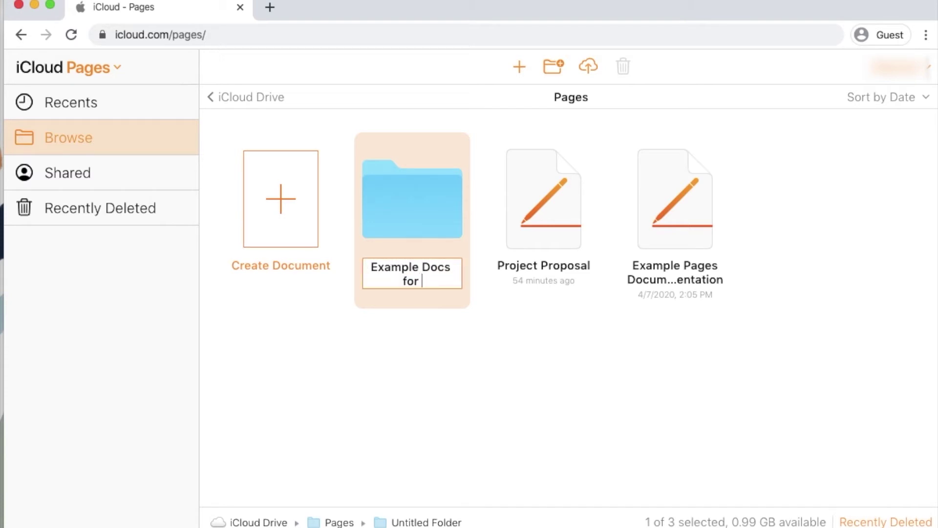
{"action": "key", "text": "BackSpace"}
{"action": "key", "text": "BackSpace"}
{"action": "key", "text": "BackSpace"}
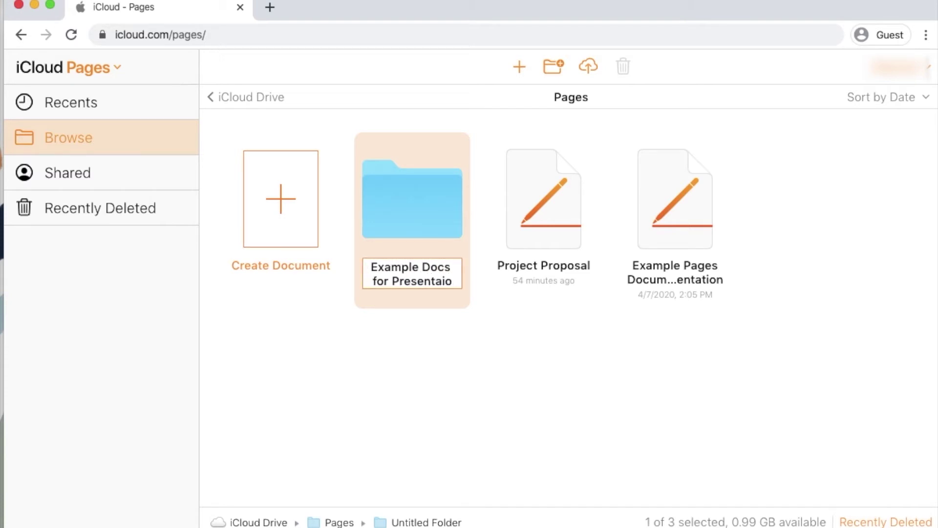
{"action": "type", "text": "tion"}
{"action": "key", "text": "Return"}
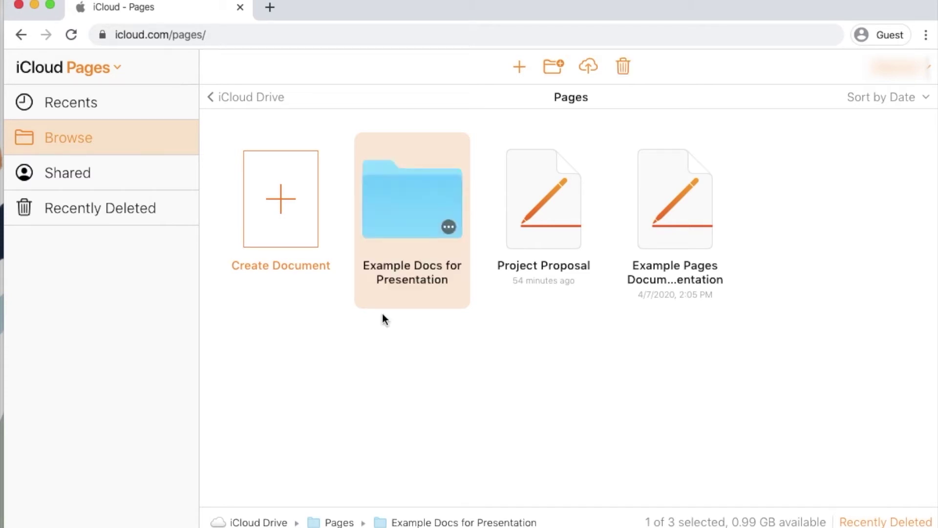
Move the Project Proposal document and the example Pages document into the Example Docs for Presentation folder
{"action": "left_click", "coordinate": [462, 402]}
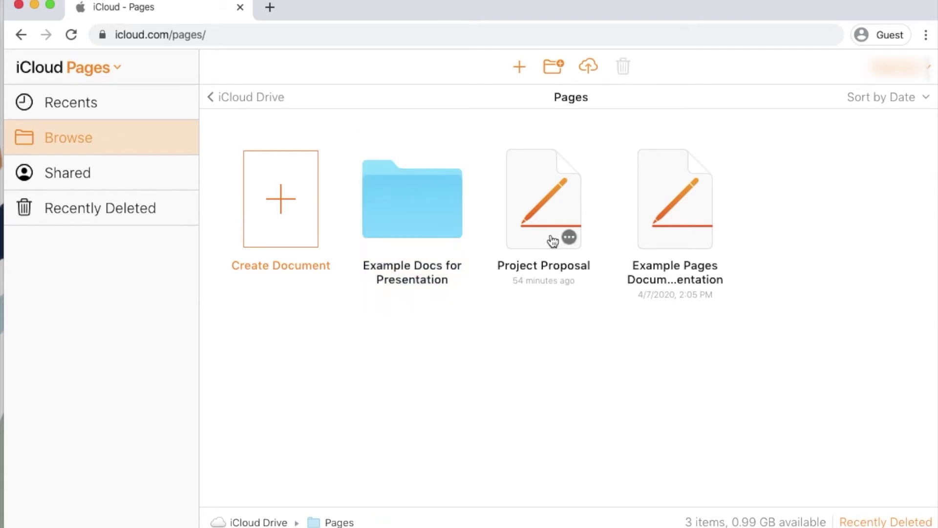
{"action": "left_click_drag", "start_coordinate": [547, 220], "coordinate": [425, 247]}
{"action": "left_click_drag", "start_coordinate": [517, 229], "coordinate": [437, 221]}
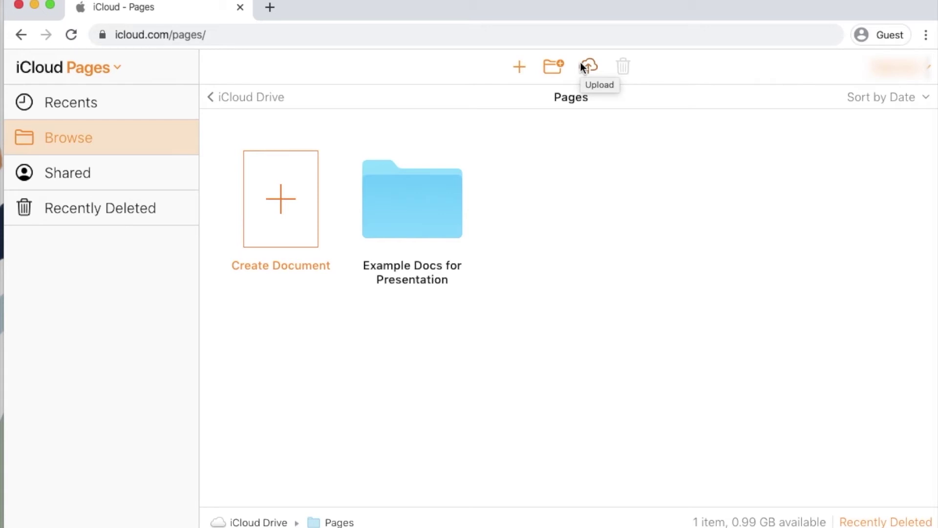
Look through all templates and the Resumes category, and create a new document from the Blank template
{"action": "left_click", "coordinate": [519, 69]}
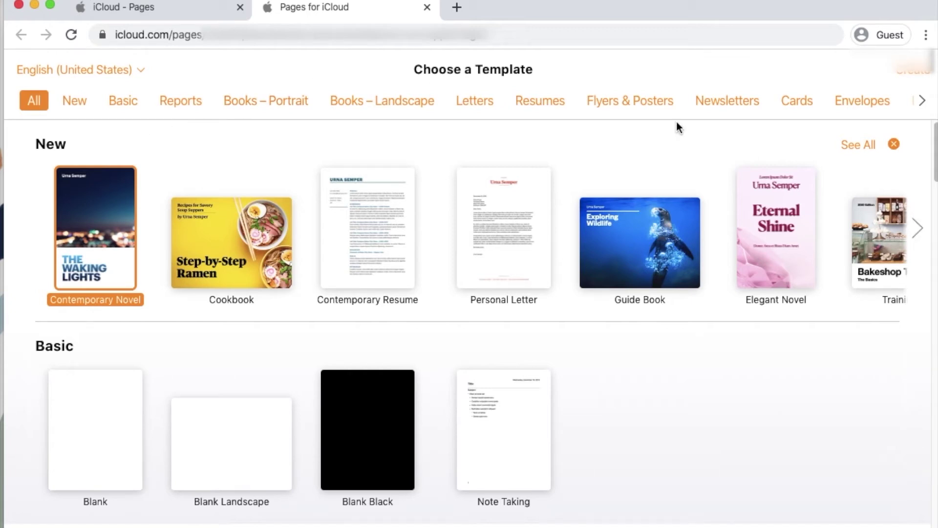
{"action": "left_click_drag", "start_coordinate": [935, 144], "coordinate": [928, 331]}
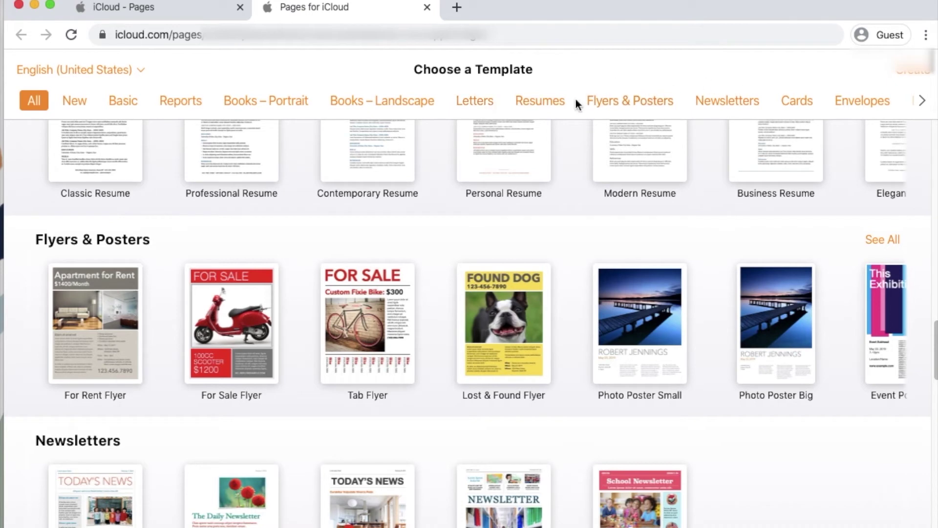
{"action": "left_click", "coordinate": [565, 105]}
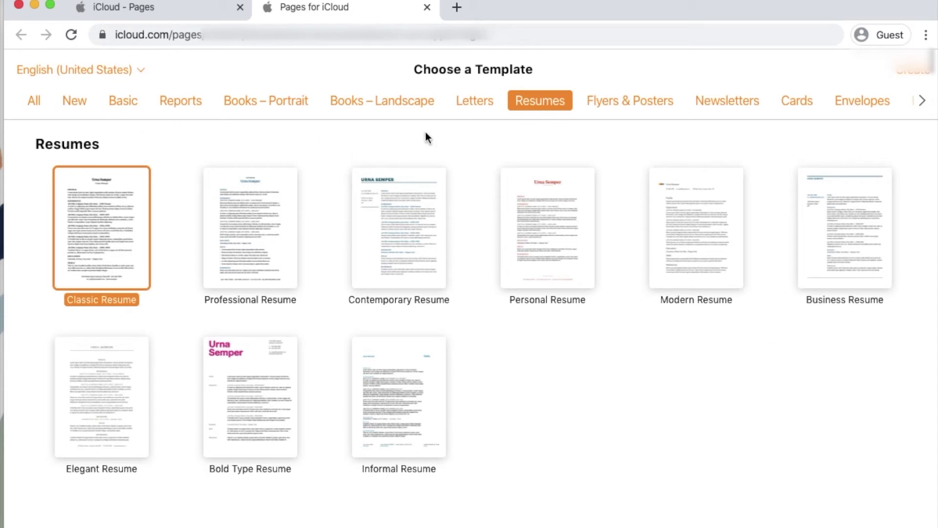
{"action": "left_click", "coordinate": [34, 101]}
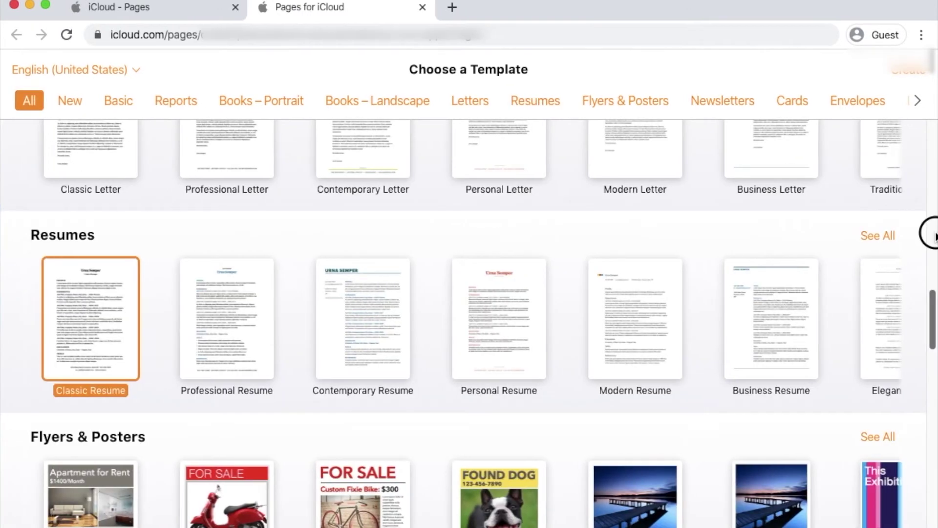
{"action": "left_click_drag", "start_coordinate": [933, 303], "coordinate": [925, 208]}
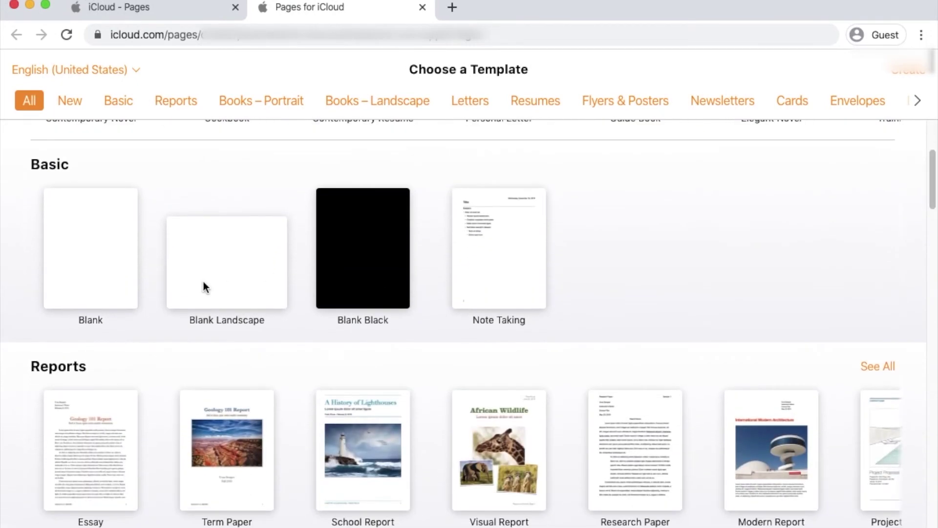
{"action": "double_click", "coordinate": [80, 275]}
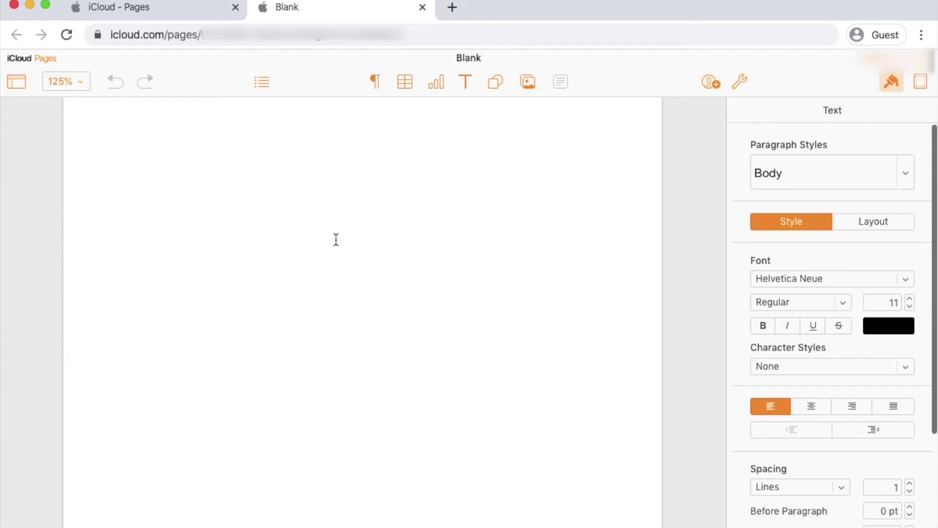
Write two lines in the document: "I do want you to see that as I am typing" and "SAving as I am typing"
{"action": "type", "text": "I do want "}
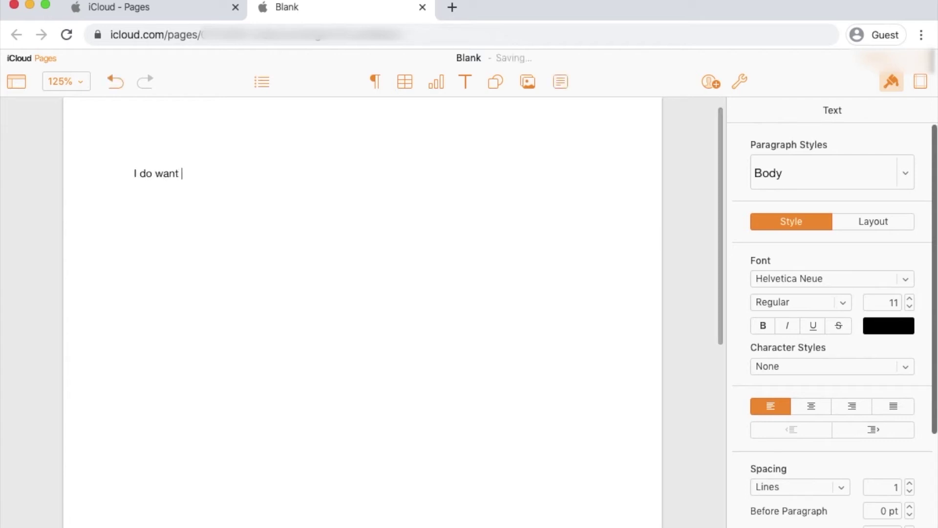
{"action": "type", "text": "you to see that as I am typing"}
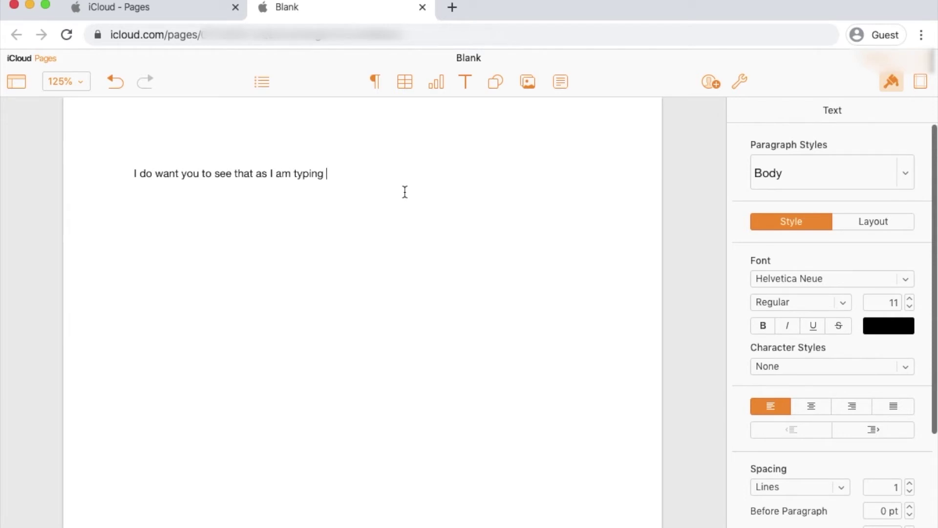
{"action": "key", "text": "BackSpace"}
{"action": "key", "text": "Return"}
{"action": "type", "text": "SAving "}
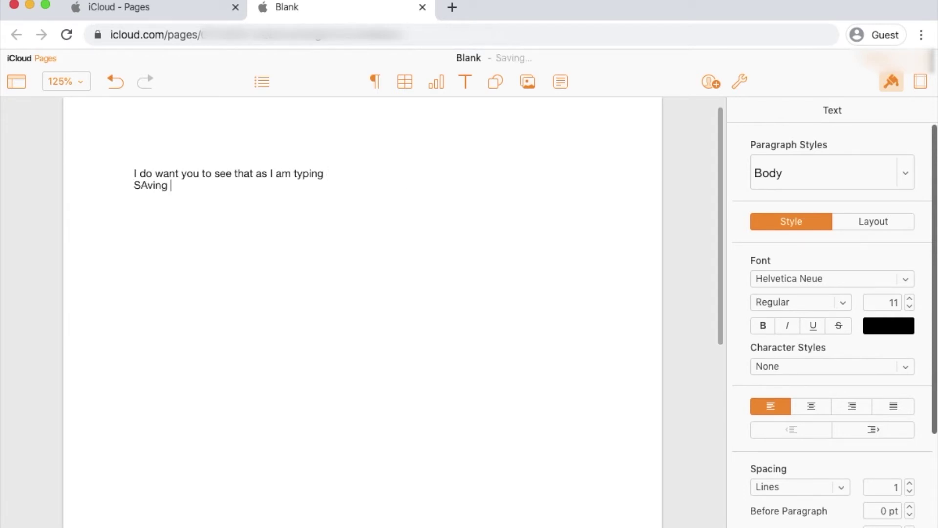
{"action": "type", "text": "as I am typing"}
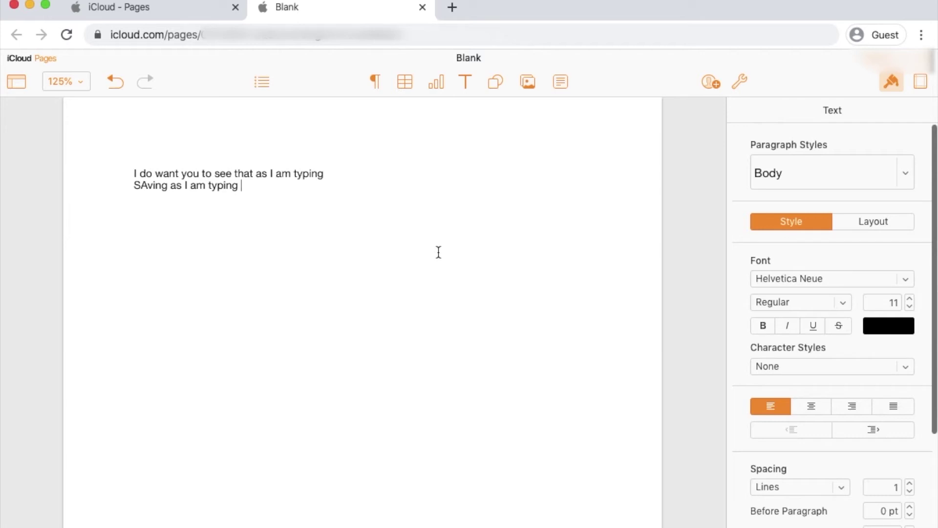
Rename the blank document as Test Document
{"action": "left_click", "coordinate": [468, 58]}
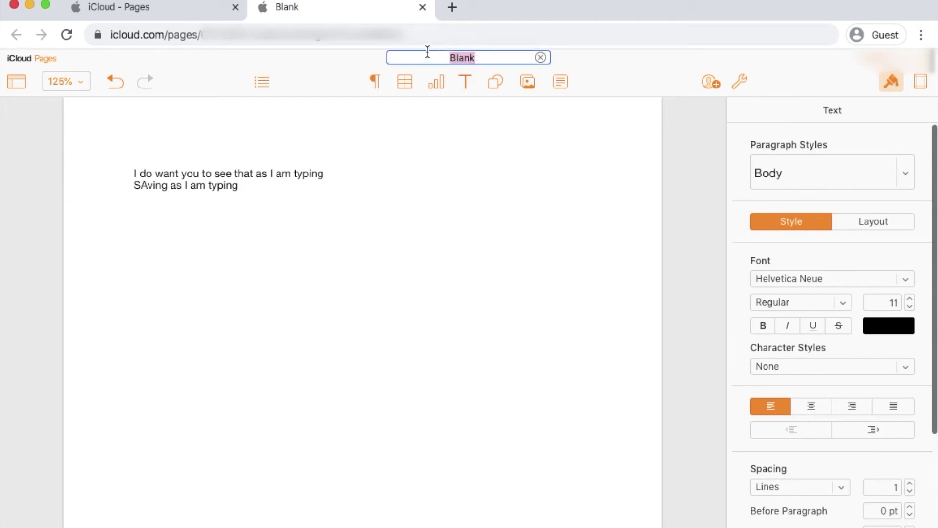
{"action": "type", "text": "Test Document"}
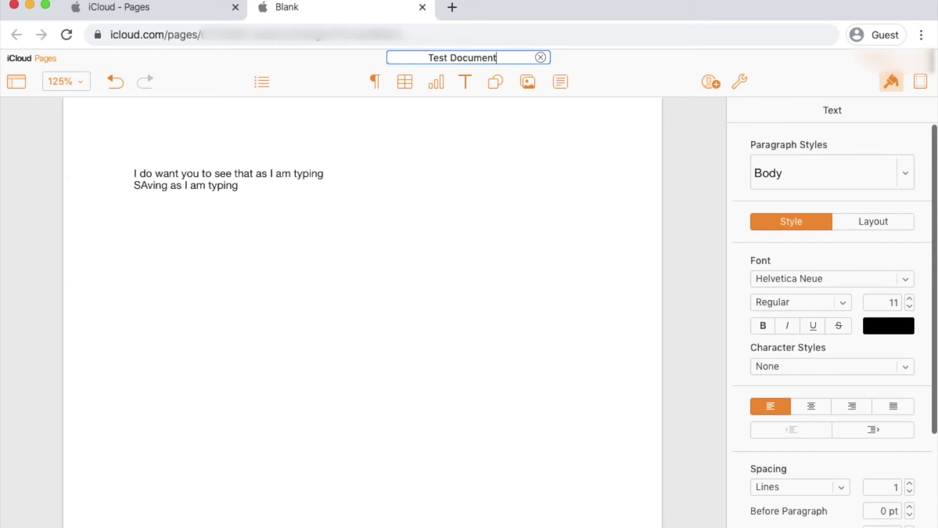
{"action": "key", "text": "Return"}
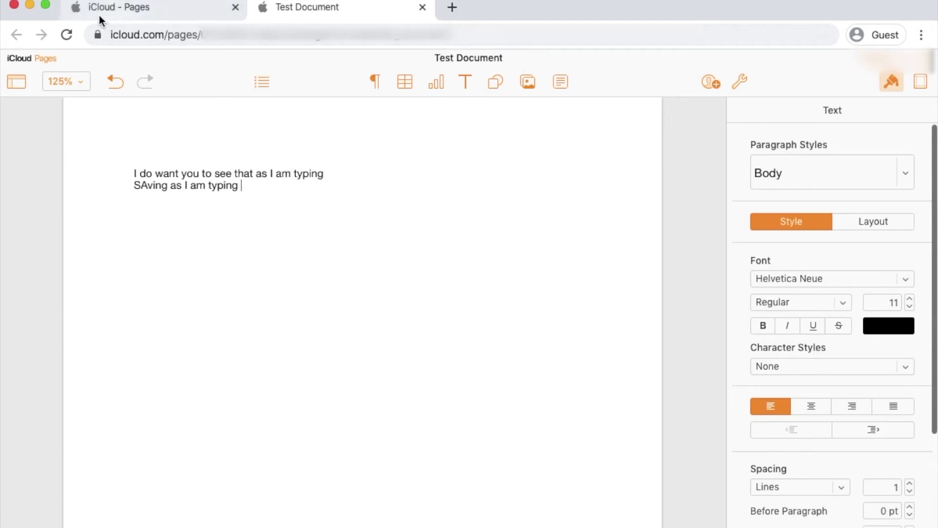
Check Test Document in the Pages file list, close the document, and reopen it to check its saved text before closing it again
{"action": "left_click", "coordinate": [120, 8]}
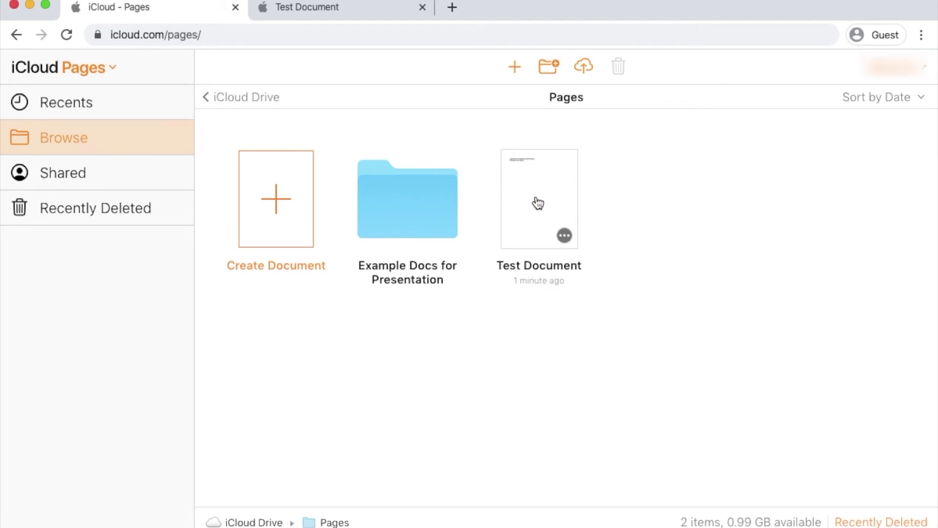
{"action": "left_click", "coordinate": [329, 7]}
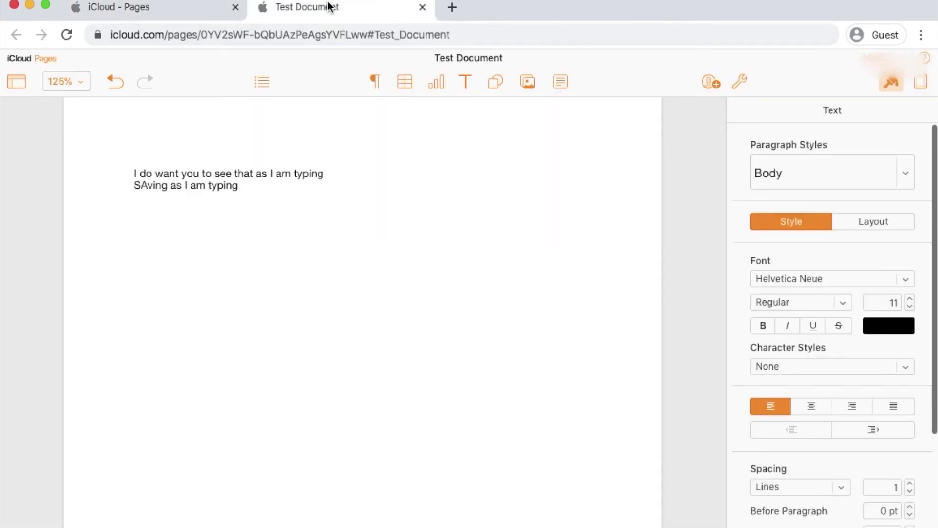
{"action": "left_click", "coordinate": [422, 7]}
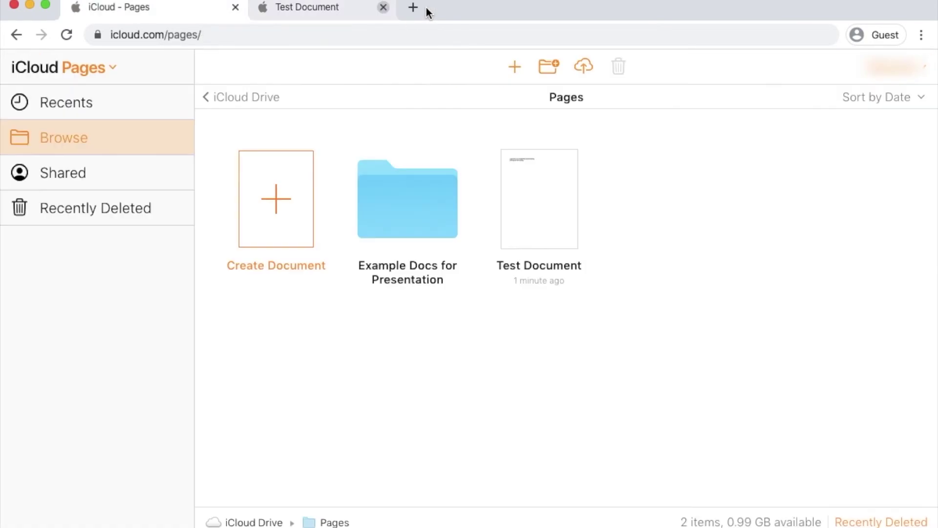
{"action": "double_click", "coordinate": [524, 197]}
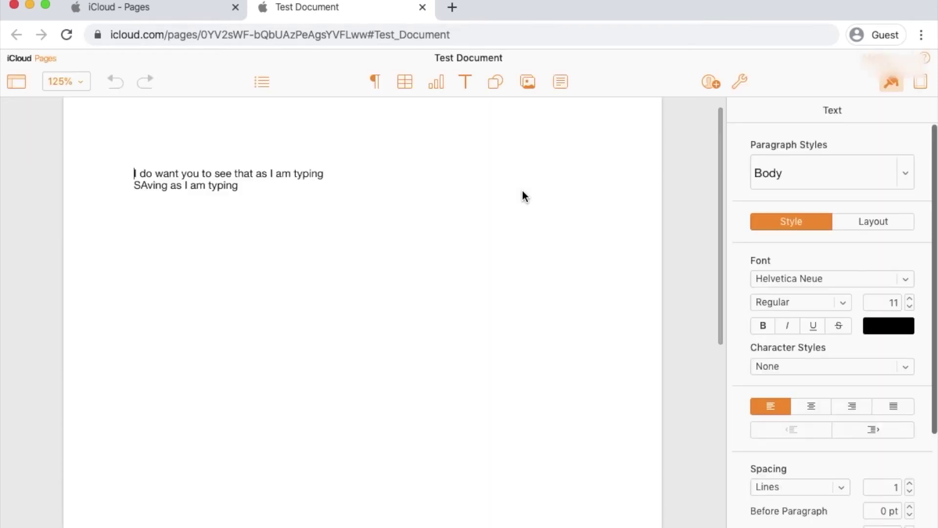
{"action": "left_click", "coordinate": [422, 8]}
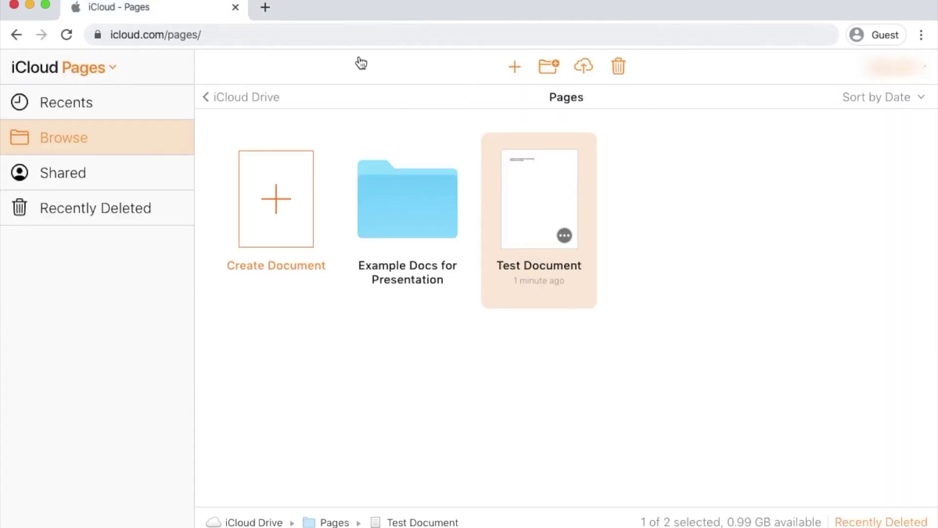
View the top level of iCloud Drive from within Pages and return to the Pages folder
{"action": "left_click", "coordinate": [274, 100]}
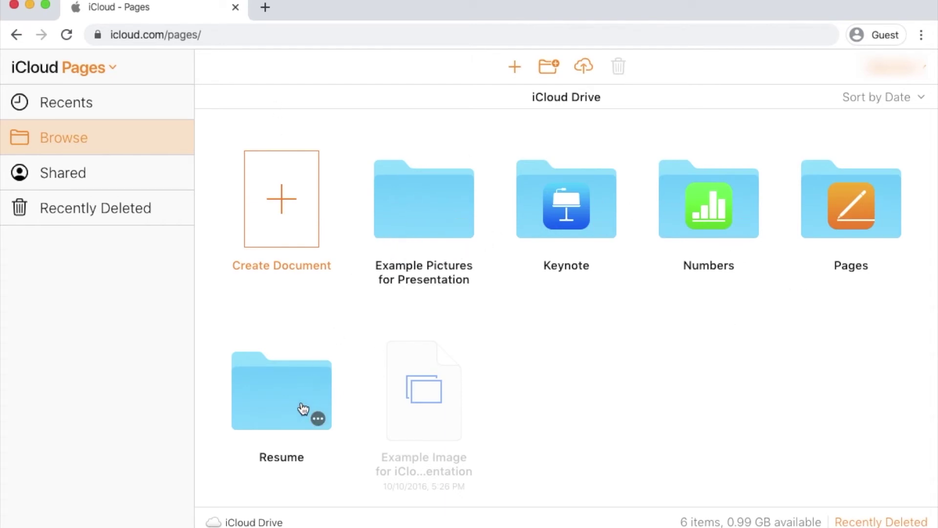
{"action": "double_click", "coordinate": [856, 225]}
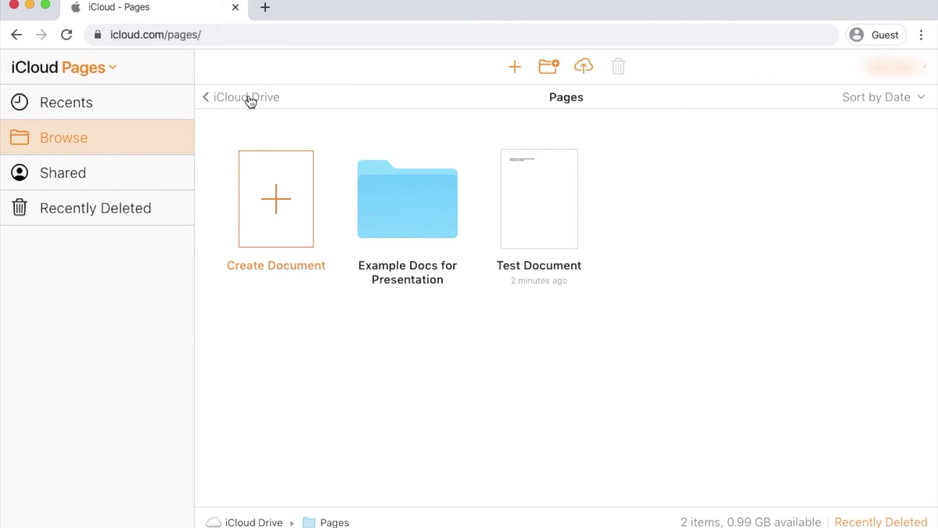
Switch to the iCloud Drive app, open its Pages folder and select Test Document
{"action": "left_click", "coordinate": [77, 67]}
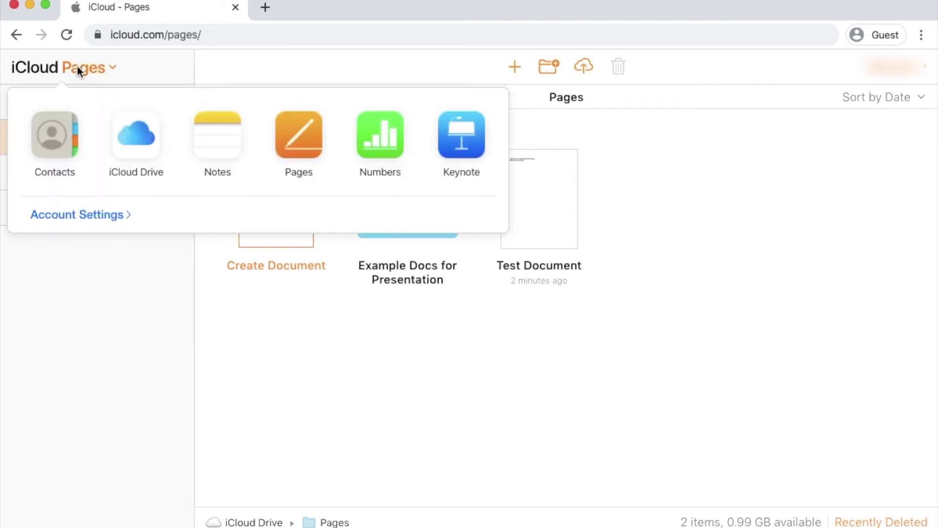
{"action": "left_click", "coordinate": [144, 133]}
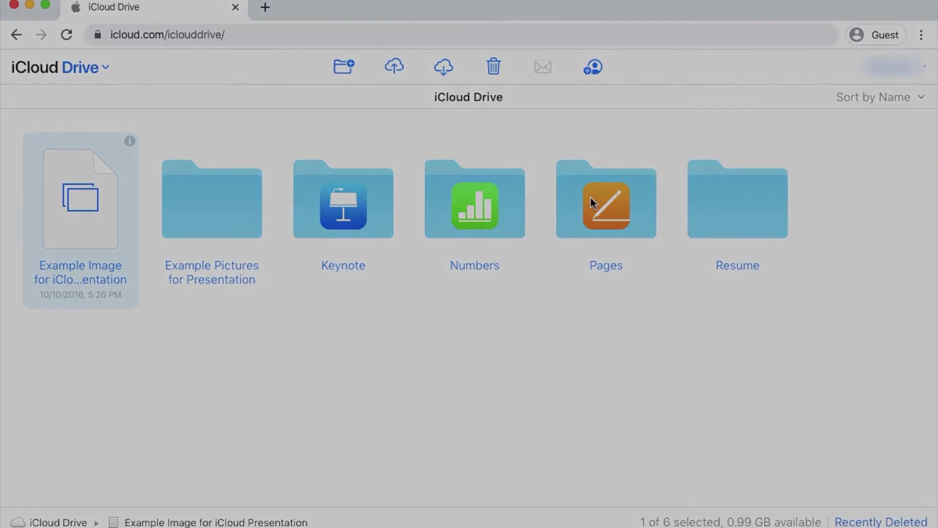
{"action": "double_click", "coordinate": [591, 200]}
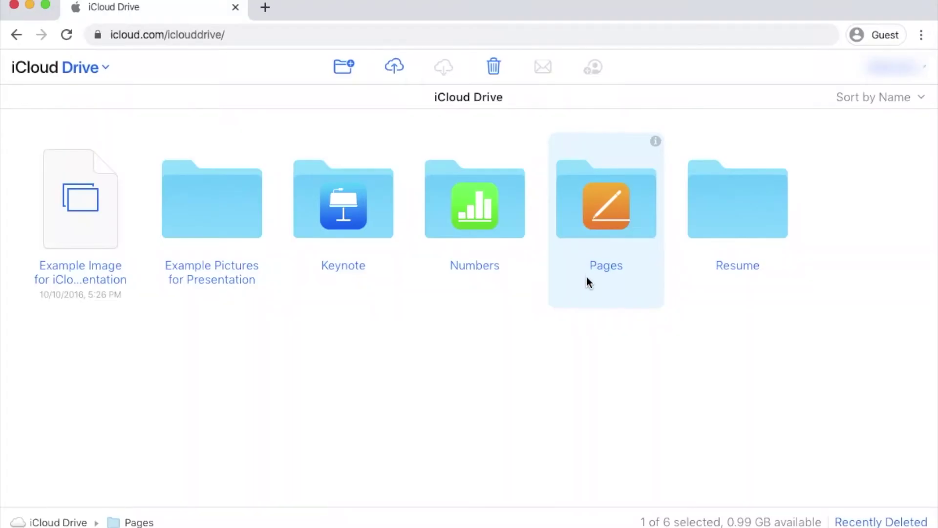
{"action": "double_click", "coordinate": [573, 200]}
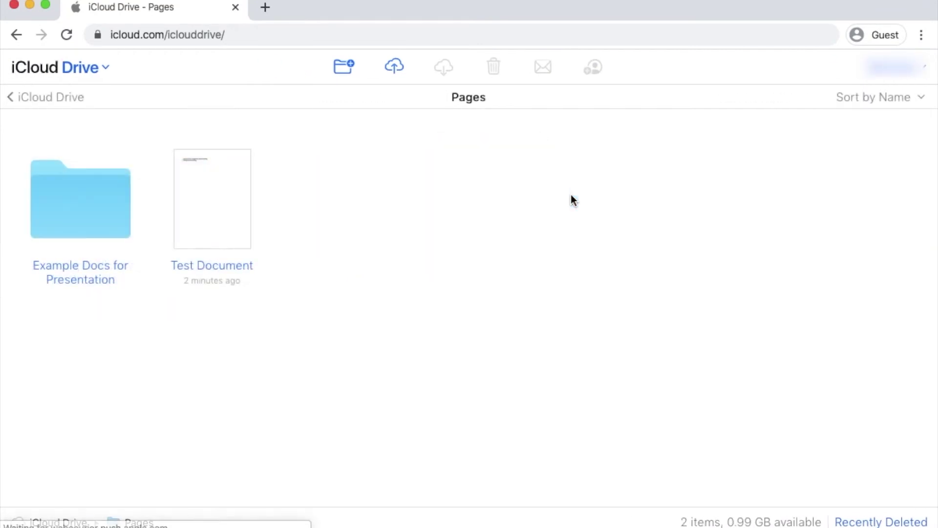
{"action": "left_click", "coordinate": [224, 199]}
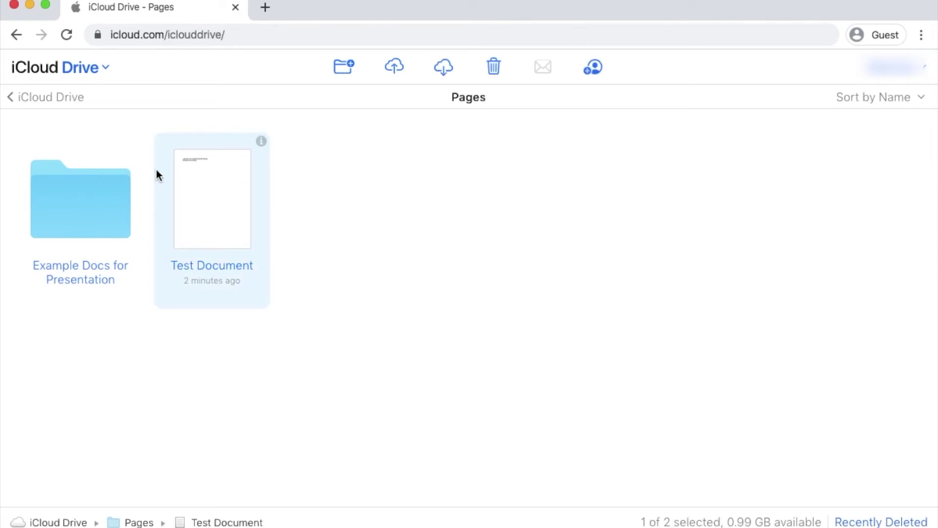
Return to the top level of iCloud Drive, reopen the Pages folder and delete Test Document from it
{"action": "left_click", "coordinate": [77, 74]}
{"action": "left_click", "coordinate": [127, 142]}
{"action": "left_click", "coordinate": [58, 100]}
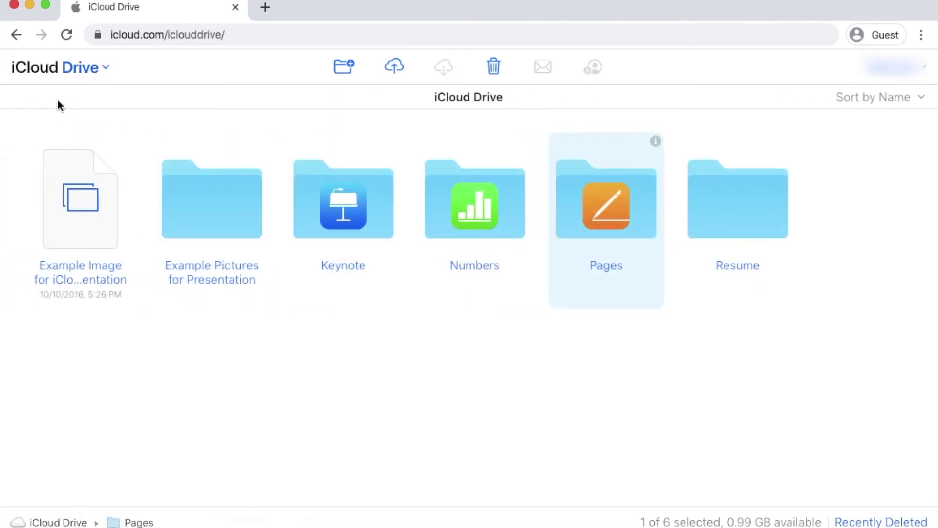
{"action": "double_click", "coordinate": [621, 224]}
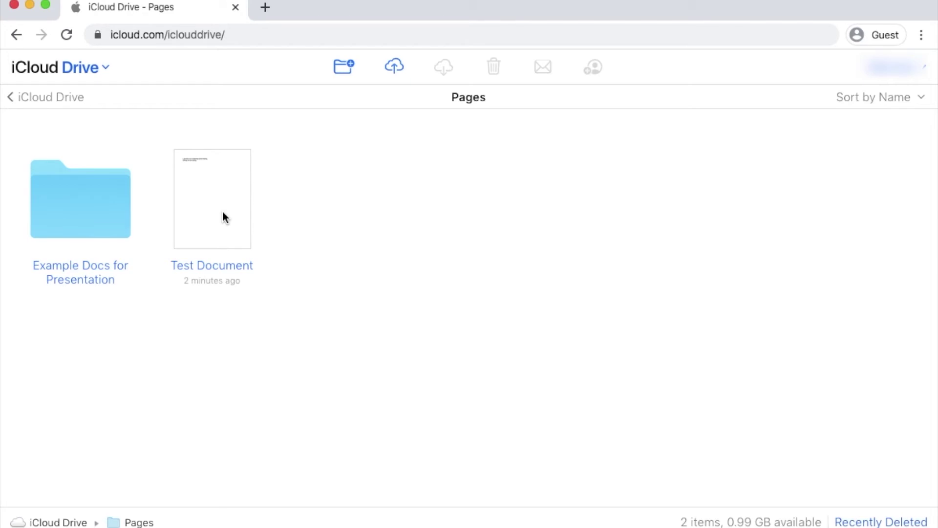
{"action": "left_click", "coordinate": [228, 246]}
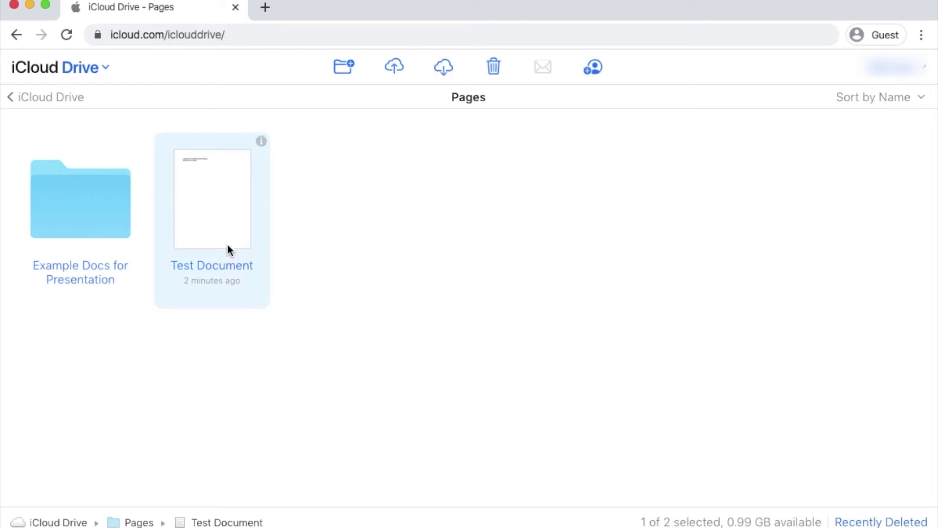
{"action": "left_click", "coordinate": [493, 69]}
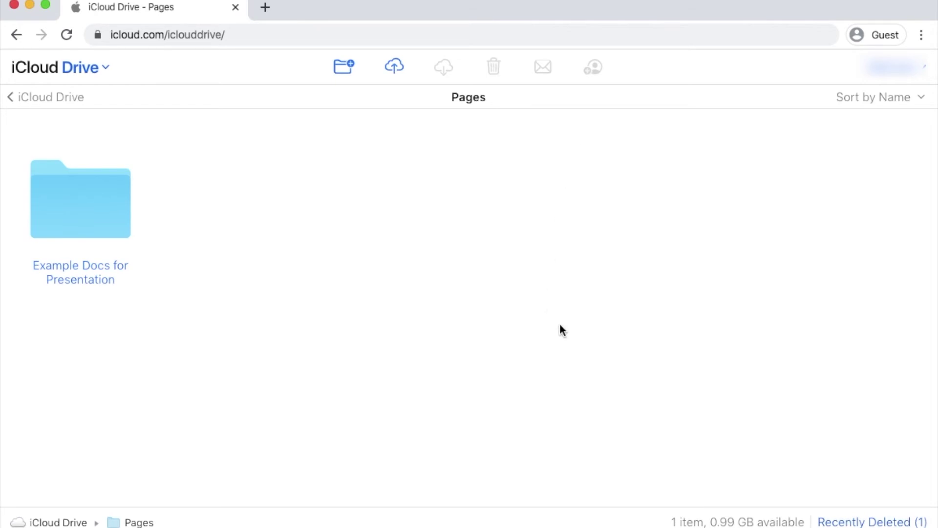
Open the Recently Deleted files in iCloud Drive and recover Test Document
{"action": "left_click", "coordinate": [875, 522]}
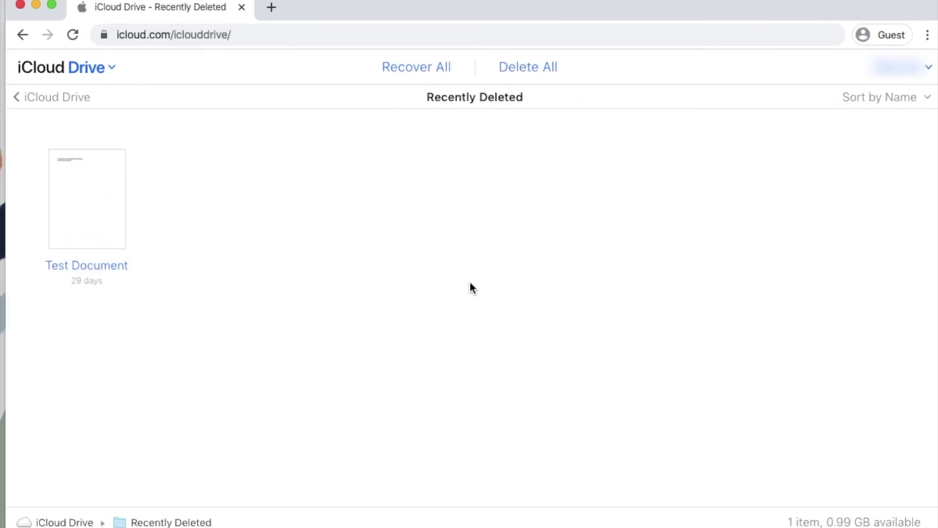
{"action": "left_click", "coordinate": [109, 213]}
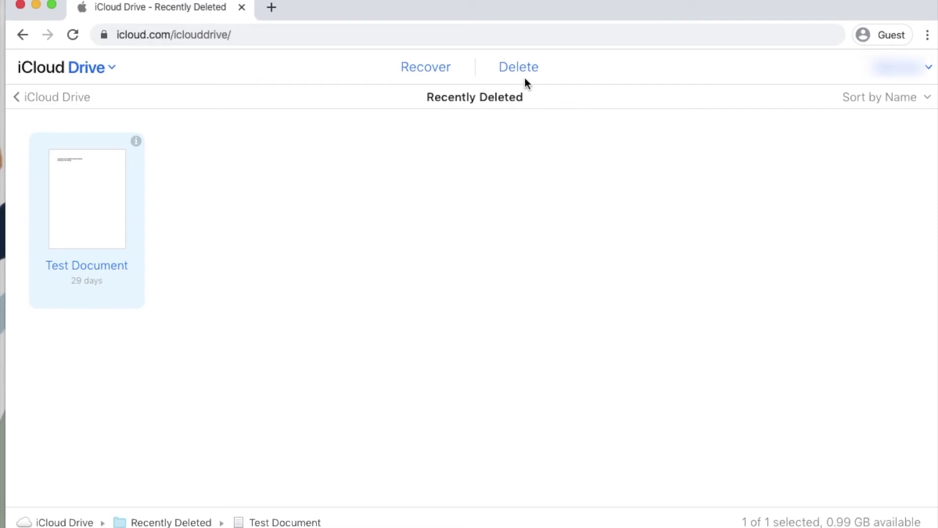
{"action": "left_click", "coordinate": [334, 243]}
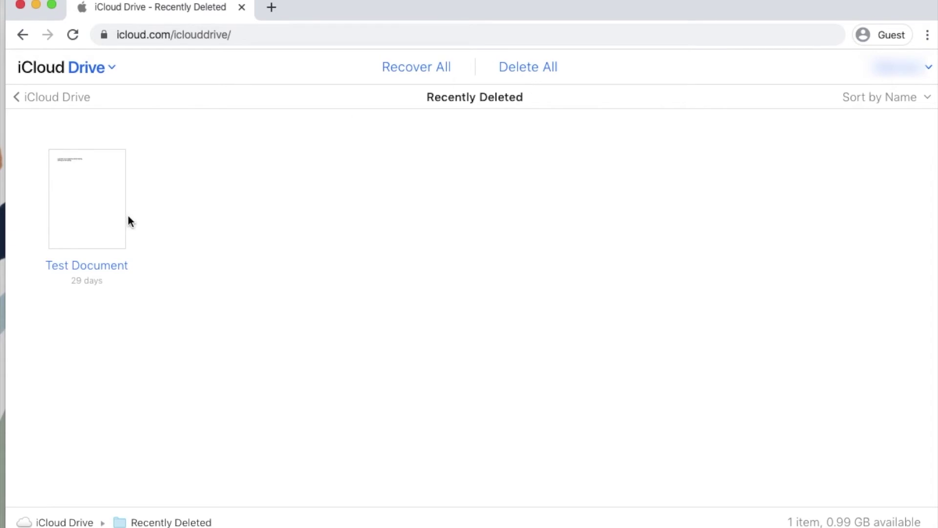
{"action": "left_click", "coordinate": [93, 201]}
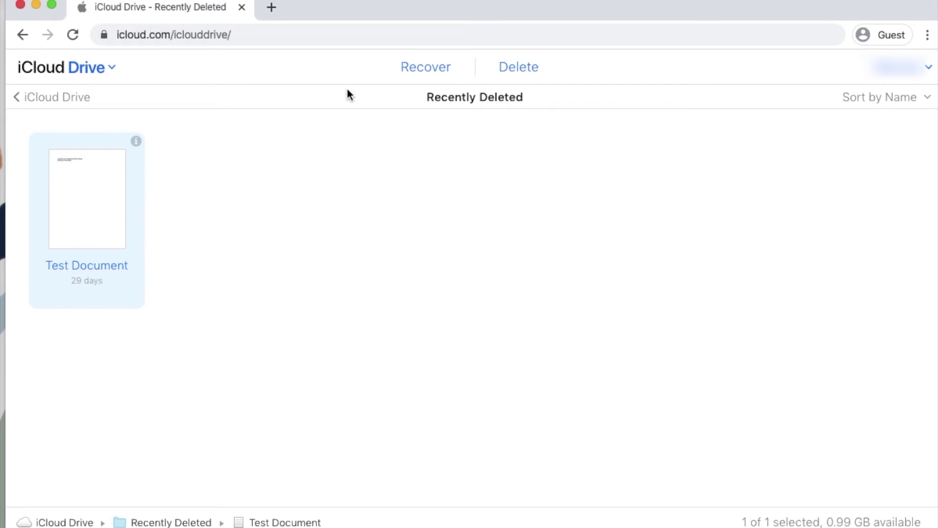
{"action": "left_click", "coordinate": [425, 69]}
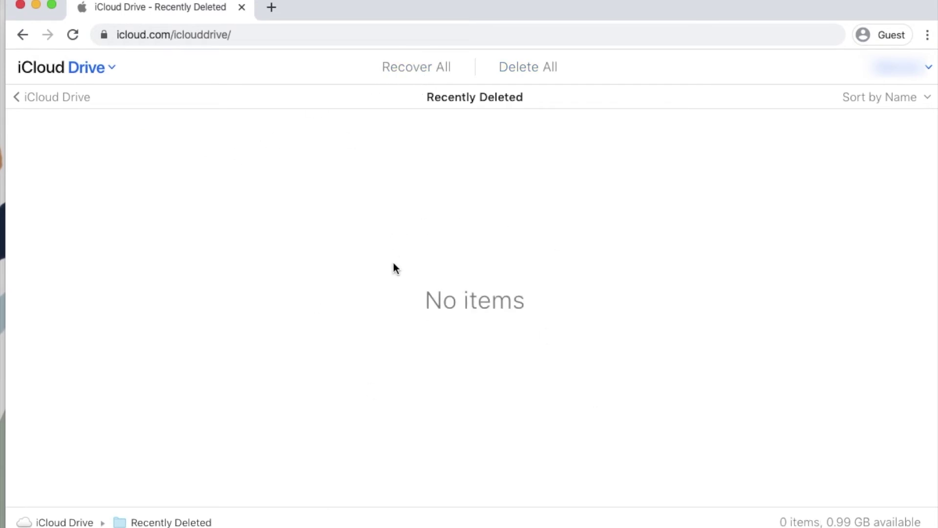
Move the recovered Test Document from the top level of iCloud Drive into the Pages folder and open that folder
{"action": "left_click", "coordinate": [78, 97]}
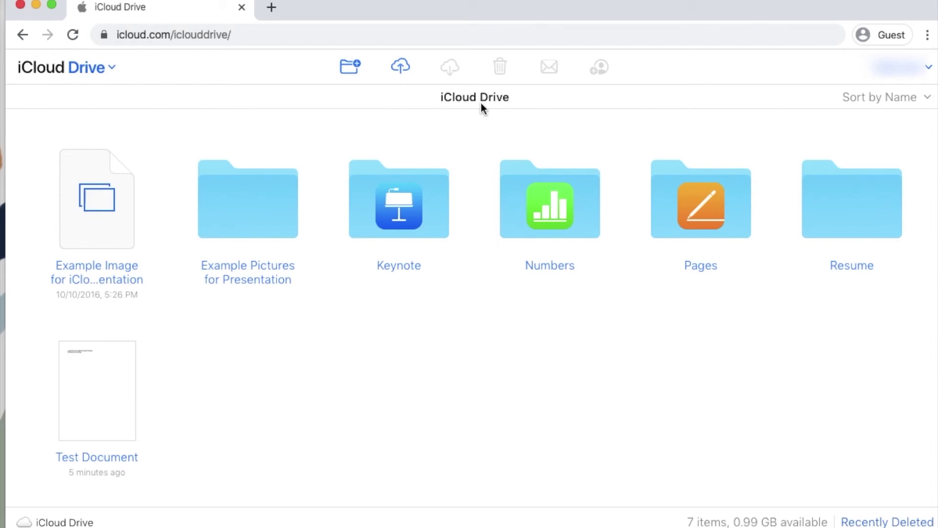
{"action": "left_click_drag", "start_coordinate": [89, 404], "coordinate": [685, 206]}
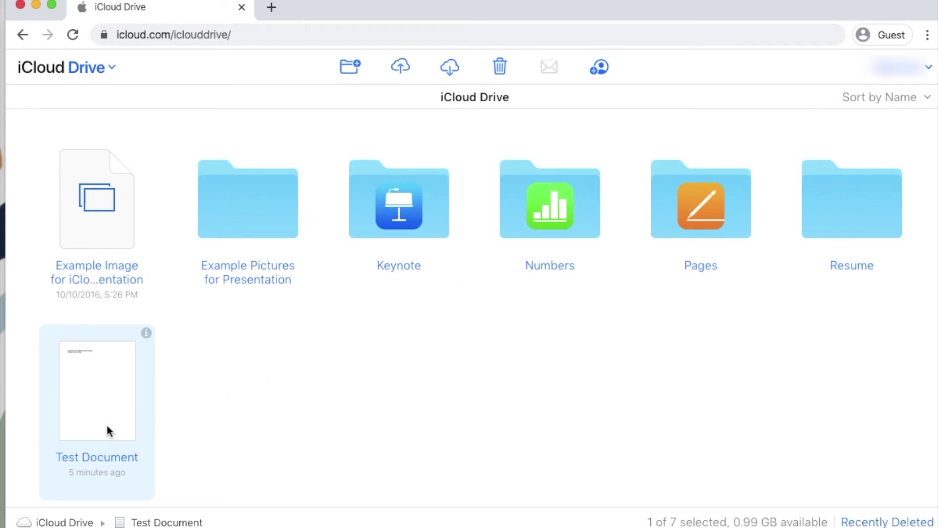
{"action": "double_click", "coordinate": [723, 200]}
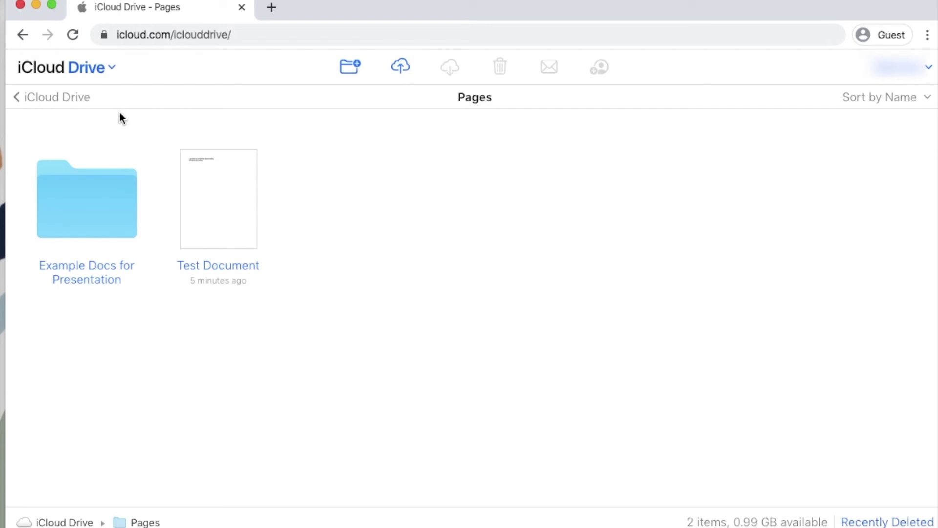
Switch to the Pages app and delete Test Document from its Pages folder
{"action": "left_click", "coordinate": [86, 67]}
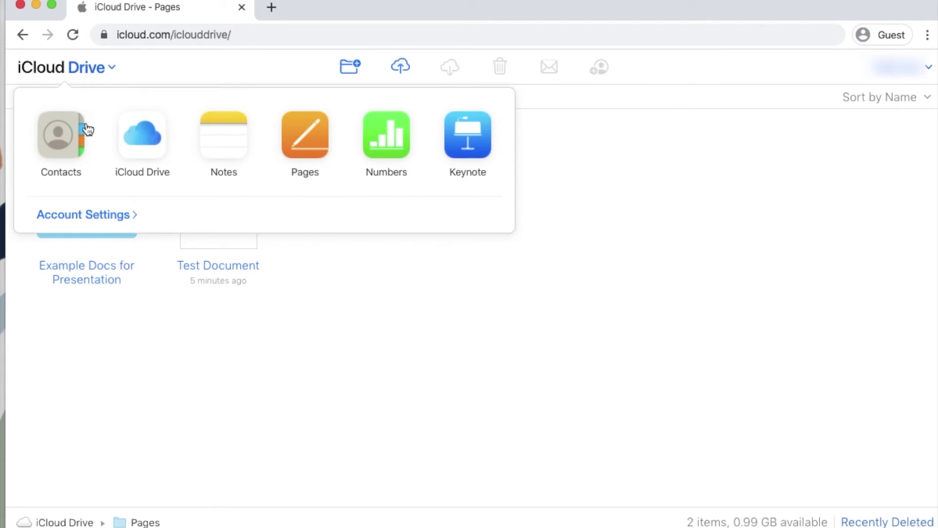
{"action": "left_click", "coordinate": [314, 136]}
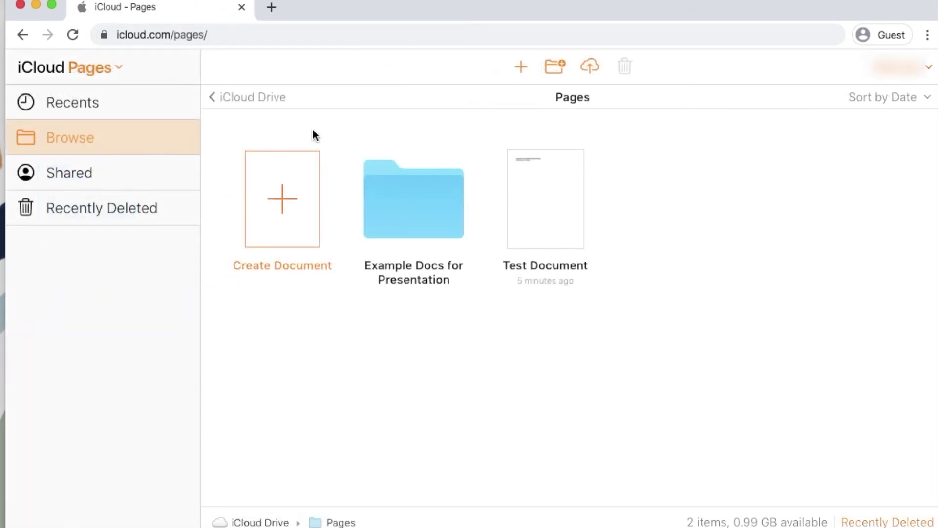
{"action": "left_click", "coordinate": [553, 182]}
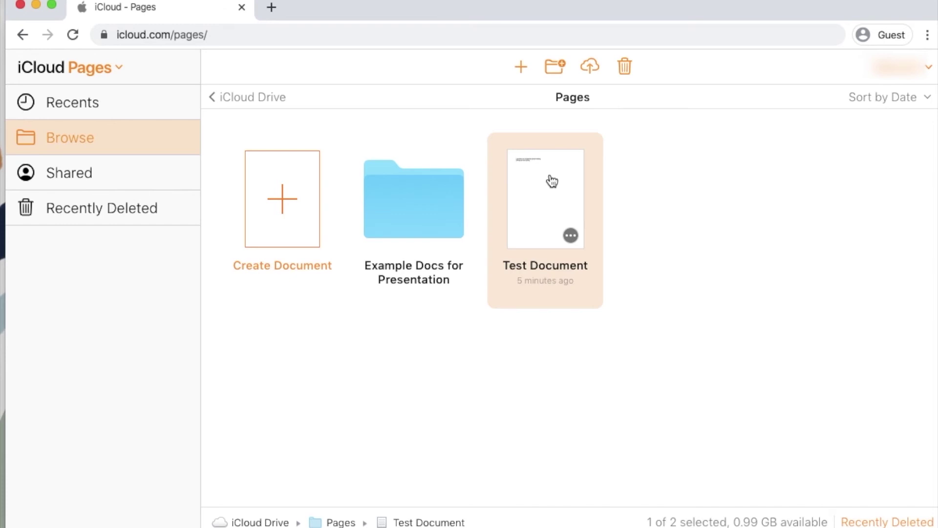
{"action": "left_click", "coordinate": [626, 68]}
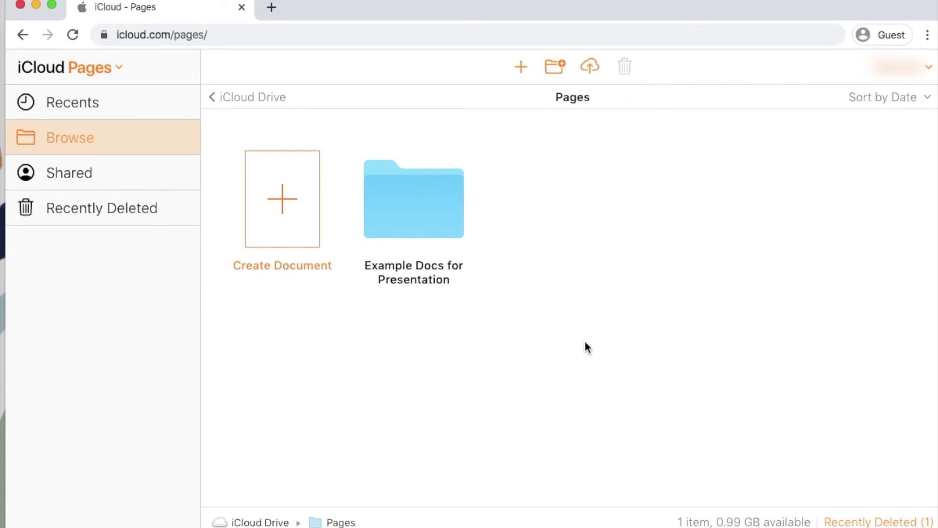
Permanently delete Test Document from the Recently Deleted files in Pages
{"action": "left_click", "coordinate": [93, 214]}
{"action": "mouse_move", "coordinate": [304, 215]}
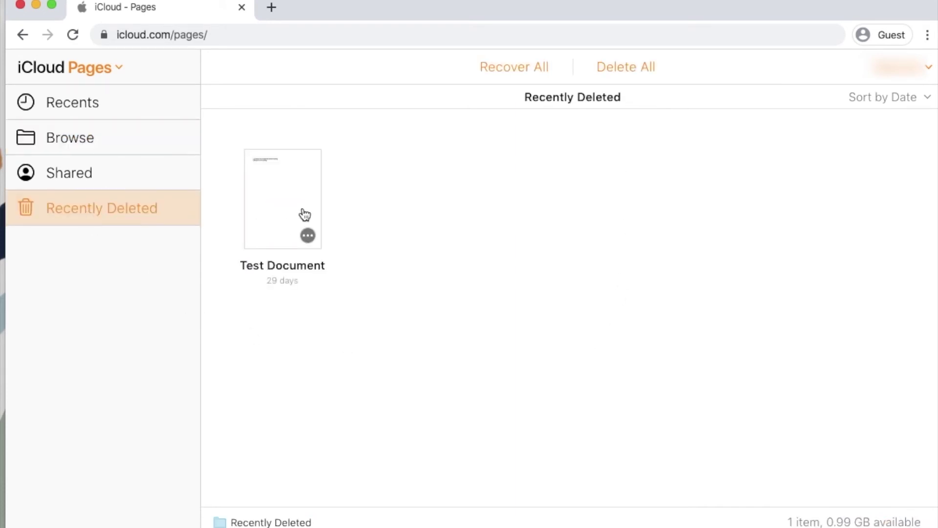
{"action": "left_click", "coordinate": [297, 215]}
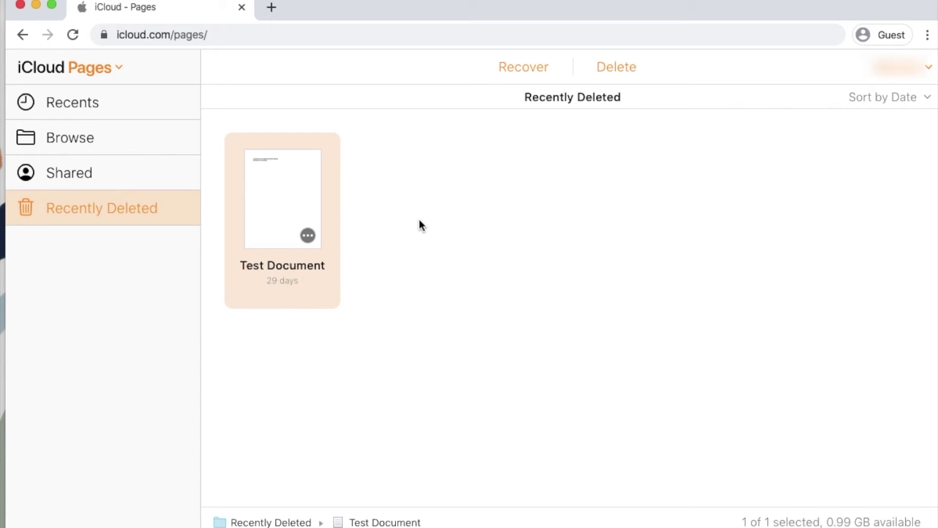
{"action": "left_click", "coordinate": [624, 72]}
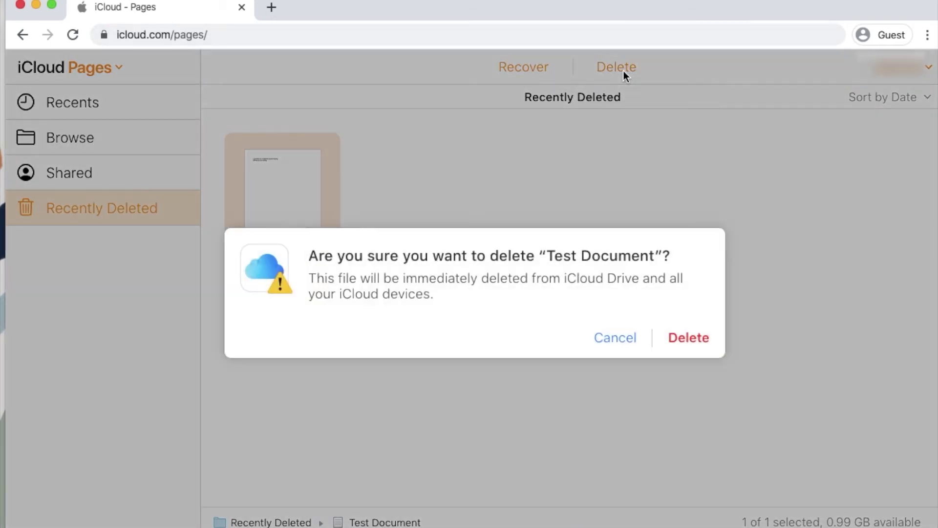
{"action": "left_click", "coordinate": [696, 342]}
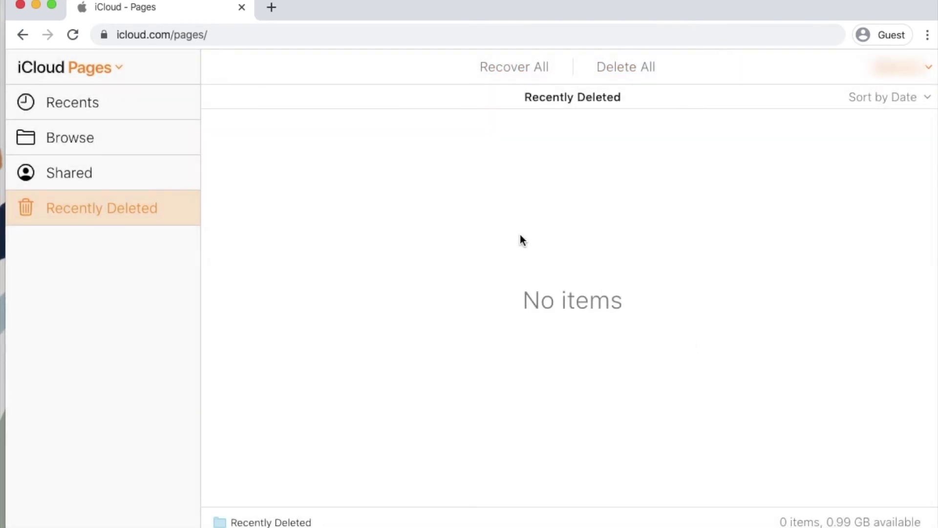
Switch to the iCloud Drive app, check its Pages folder for Test Document, and return to the top level
{"action": "left_click", "coordinate": [80, 67]}
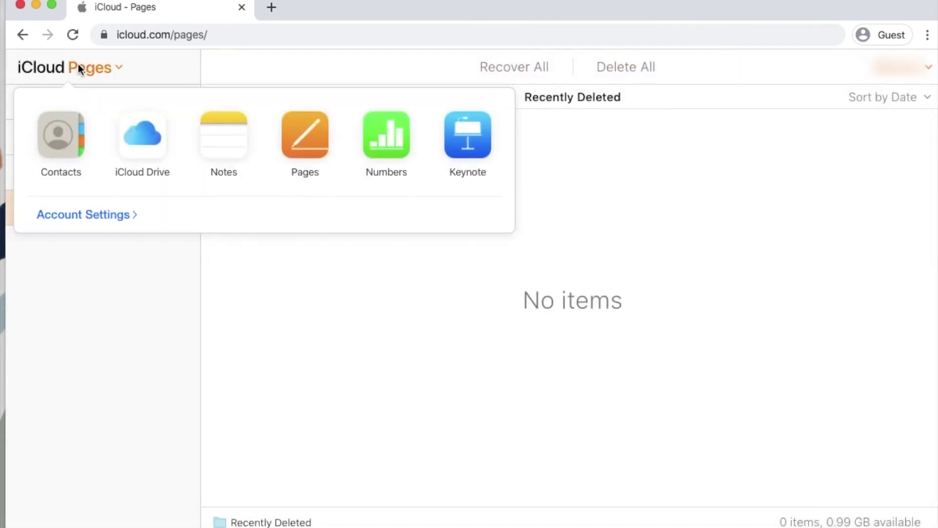
{"action": "left_click", "coordinate": [132, 124]}
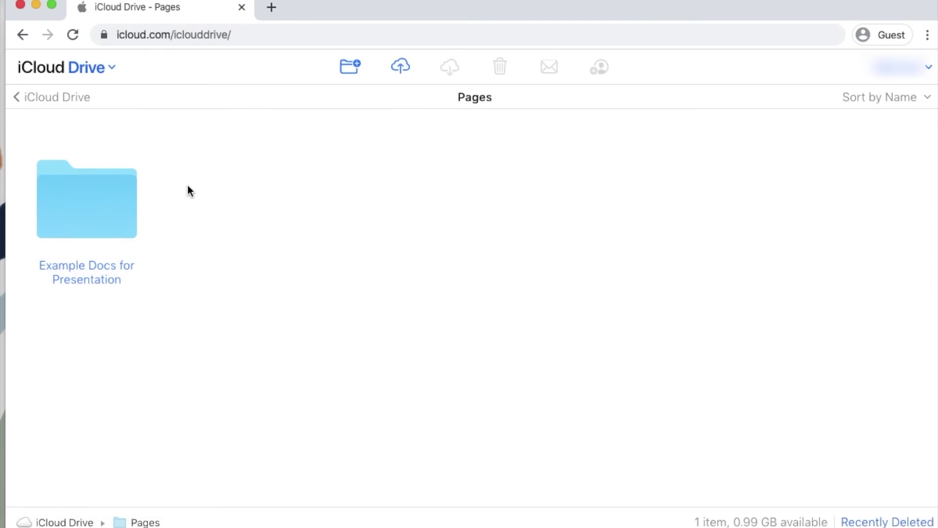
{"action": "left_click", "coordinate": [64, 97]}
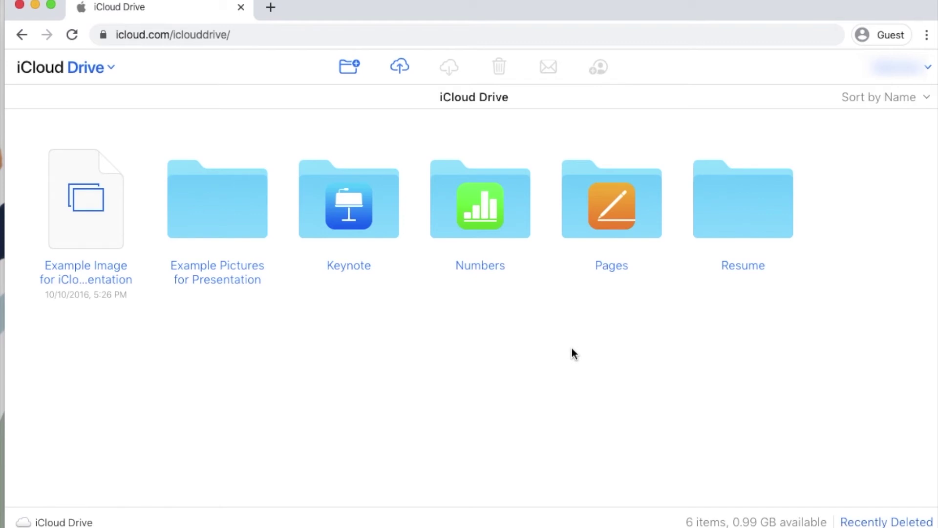
Switch to the Numbers app and select Example Spreadsheet for iCloud among the recent spreadsheets
{"action": "left_click", "coordinate": [107, 68]}
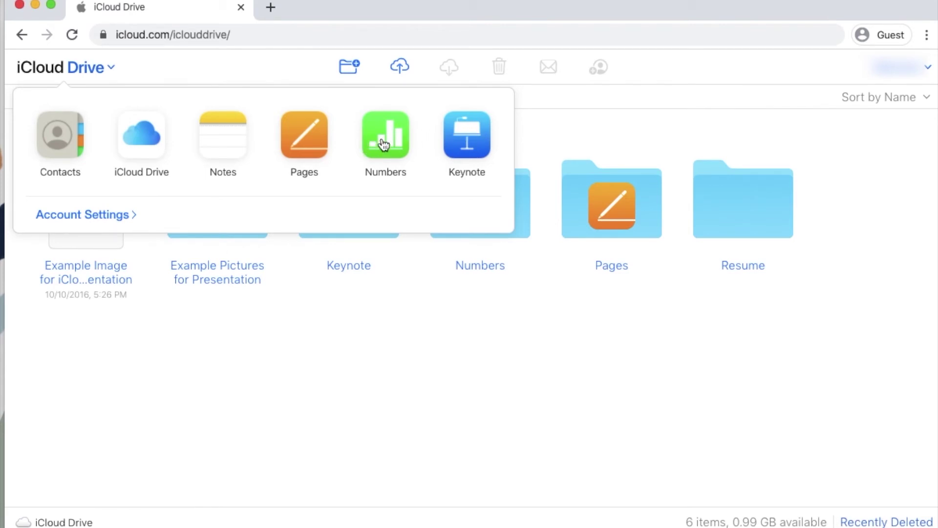
{"action": "left_click", "coordinate": [385, 143]}
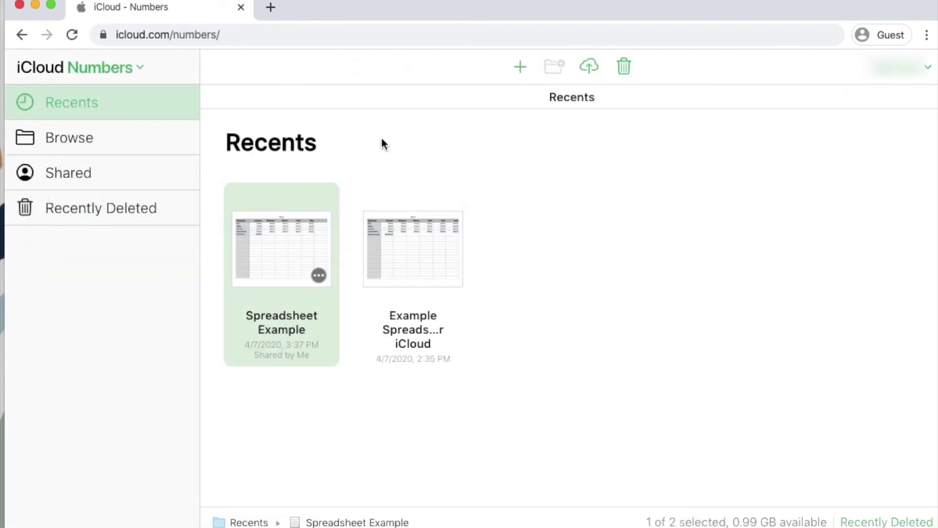
{"action": "left_click", "coordinate": [382, 139]}
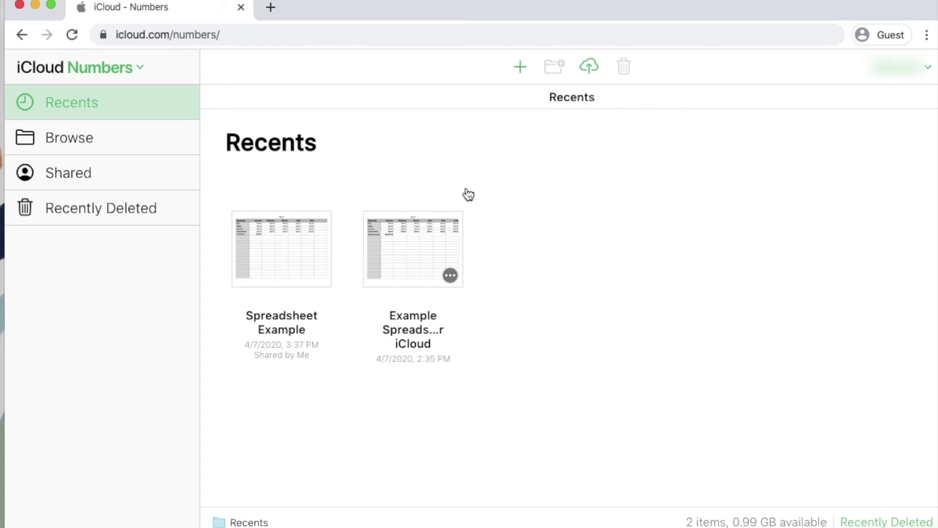
{"action": "left_click", "coordinate": [400, 246]}
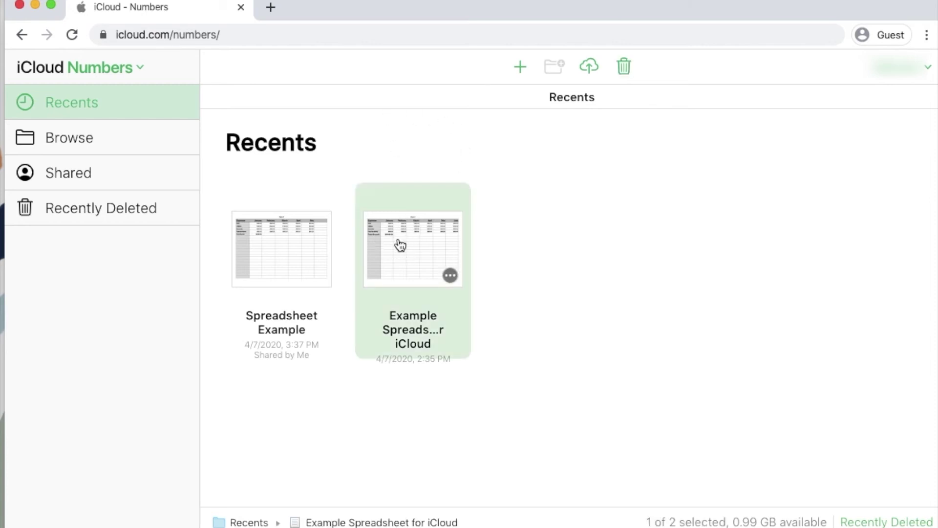
Start collaborating with others on Example Spreadsheet for iCloud and add the suggested work contact as an invitee
{"action": "left_click", "coordinate": [450, 277]}
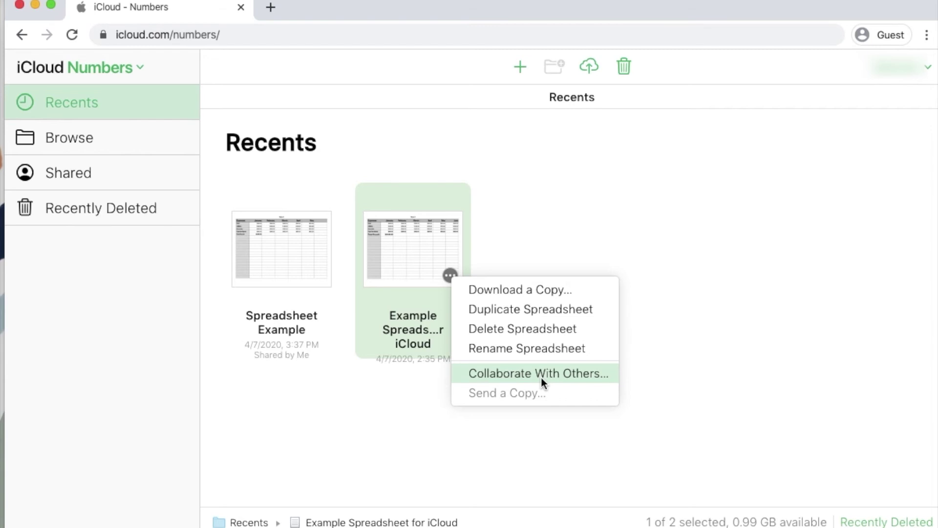
{"action": "left_click", "coordinate": [542, 377]}
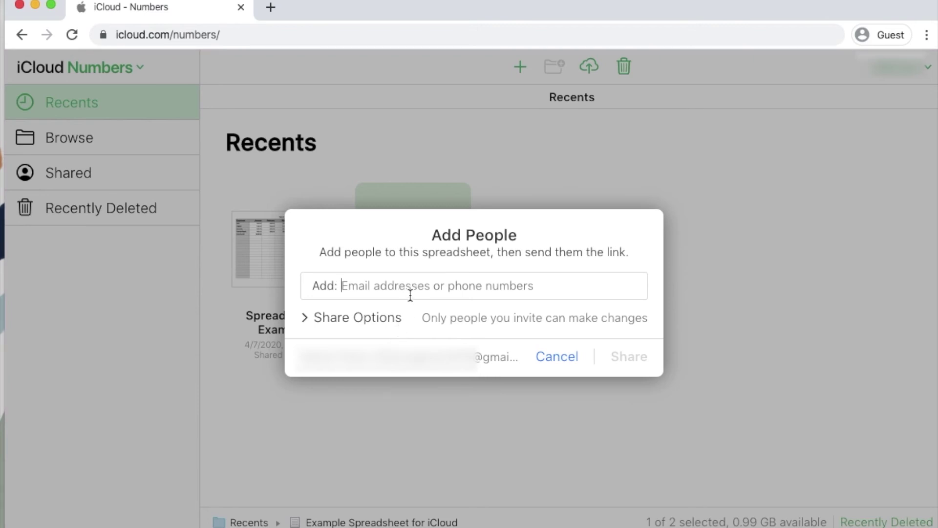
{"action": "type", "text": "d"}
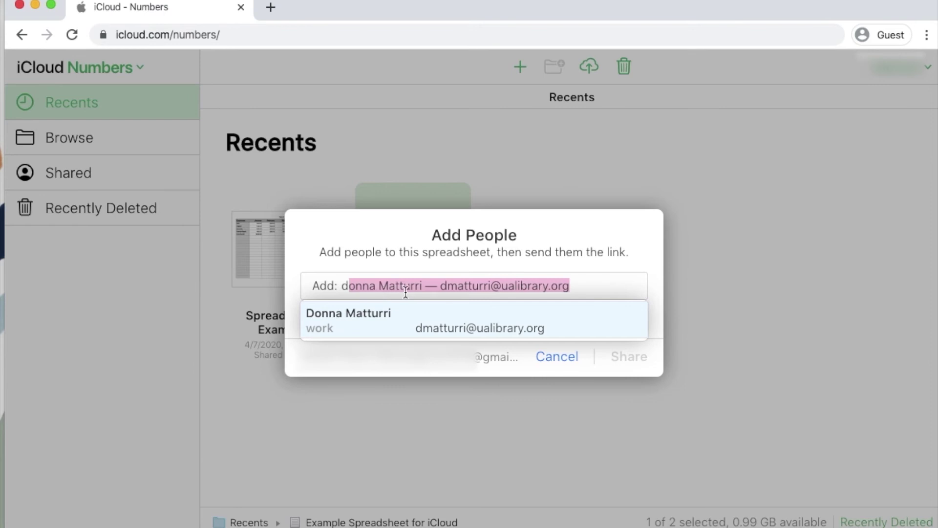
{"action": "left_click", "coordinate": [397, 329]}
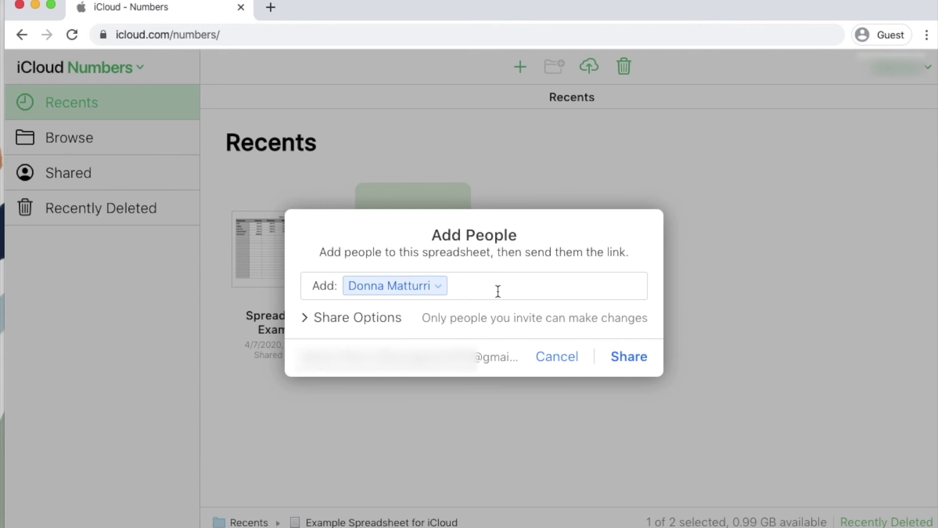
{"action": "type", "text": "Jane"}
{"action": "key", "text": "BackSpace"}
{"action": "key", "text": "BackSpace"}
{"action": "key", "text": "BackSpace"}
{"action": "key", "text": "BackSpace"}
Share the spreadsheet with only invited people under View only permission, and copy its link
{"action": "left_click", "coordinate": [306, 321]}
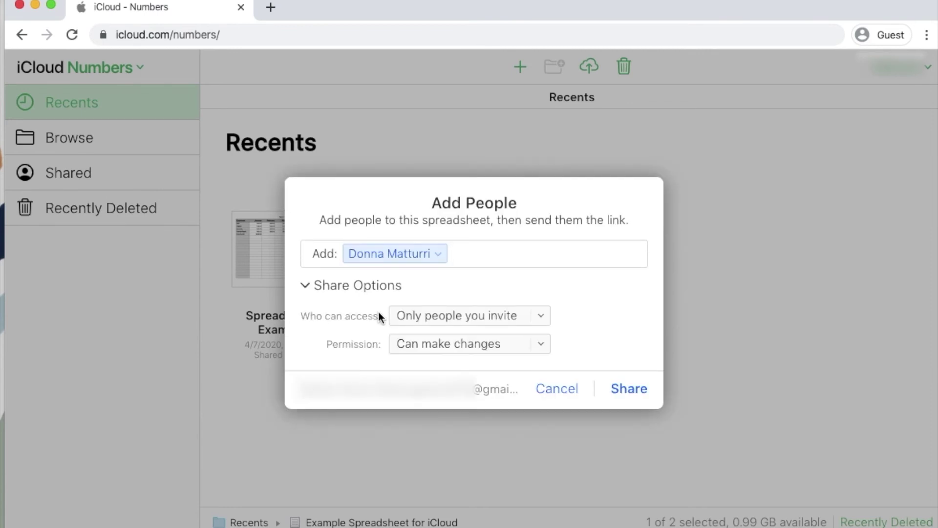
{"action": "left_click", "coordinate": [419, 318]}
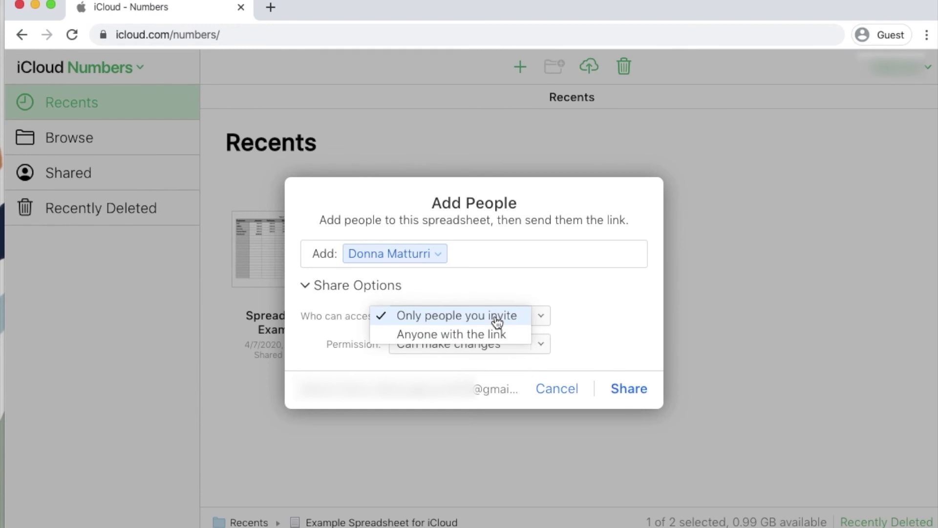
{"action": "left_click", "coordinate": [497, 321]}
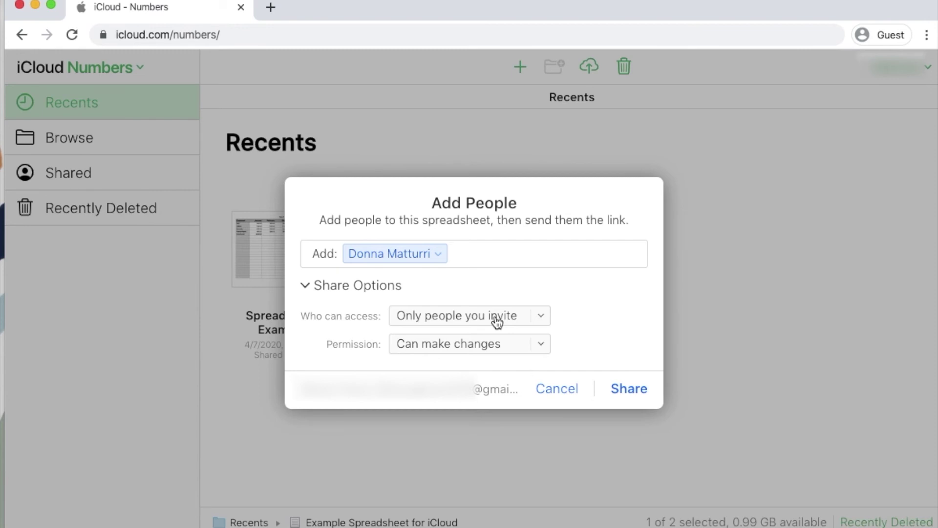
{"action": "left_click", "coordinate": [485, 348]}
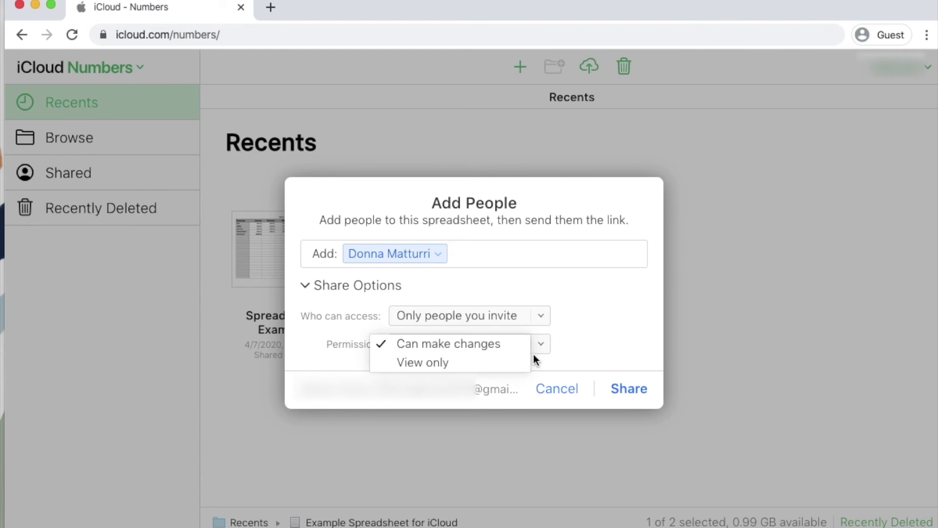
{"action": "left_click", "coordinate": [502, 365]}
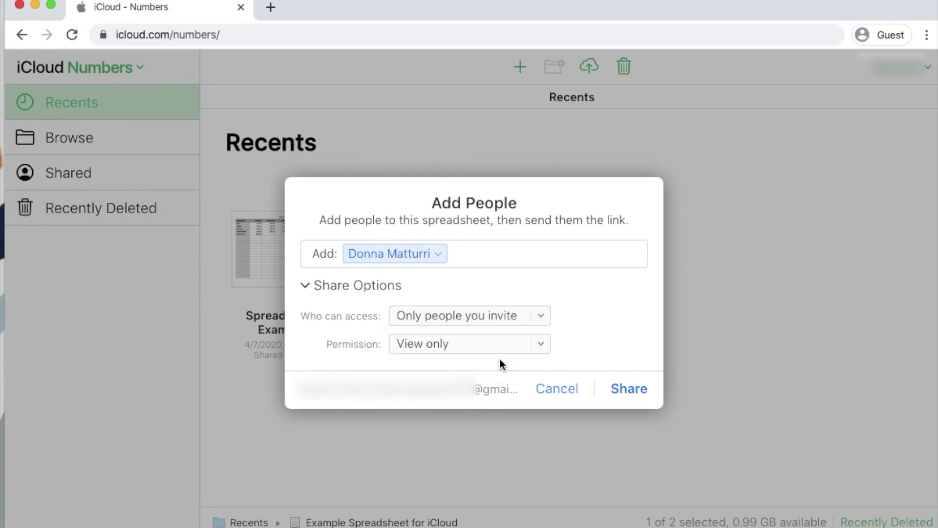
{"action": "left_click", "coordinate": [501, 352]}
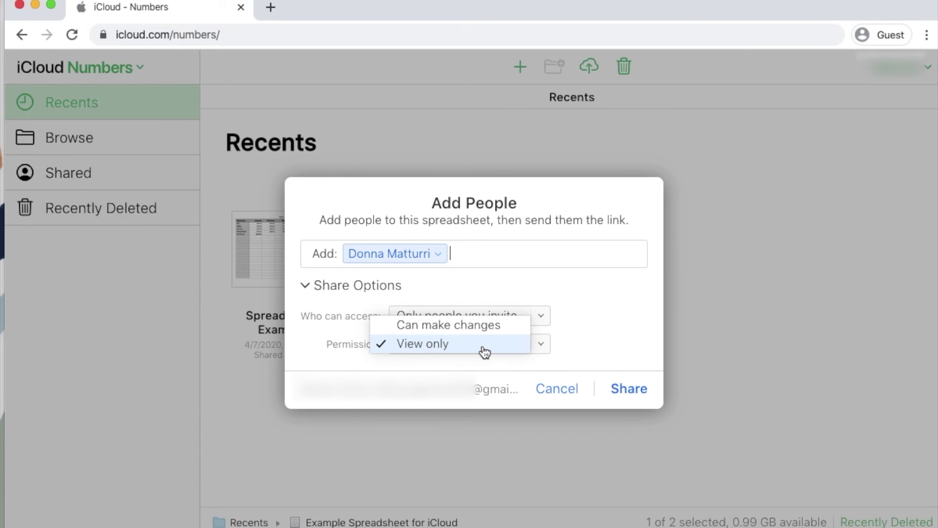
{"action": "left_click", "coordinate": [485, 352]}
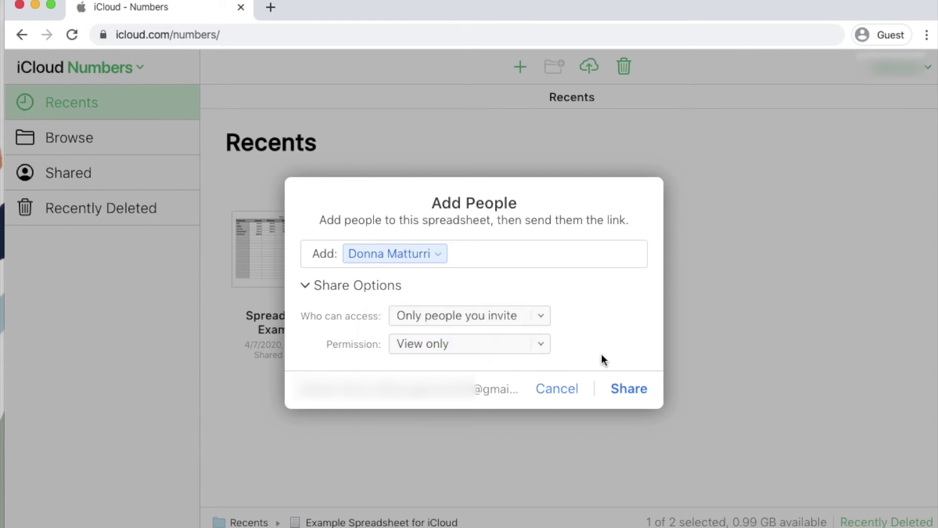
{"action": "left_click", "coordinate": [629, 390]}
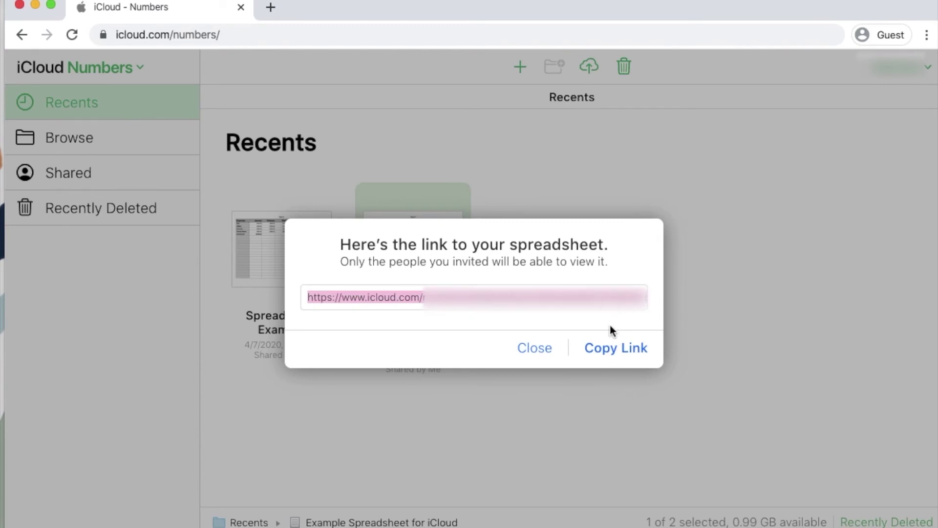
{"action": "left_click", "coordinate": [615, 349]}
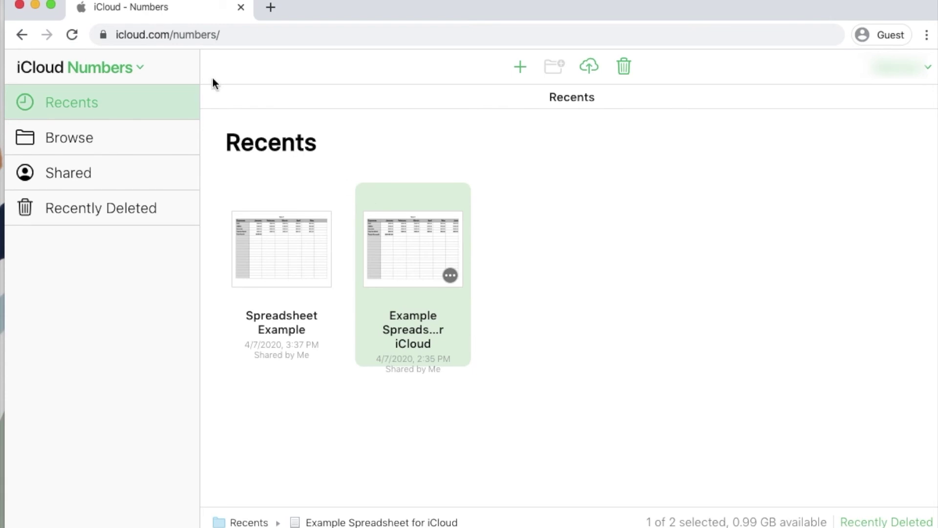
Deselect the spreadsheet and view the spreadsheets listed as shared
{"action": "left_click", "coordinate": [122, 68]}
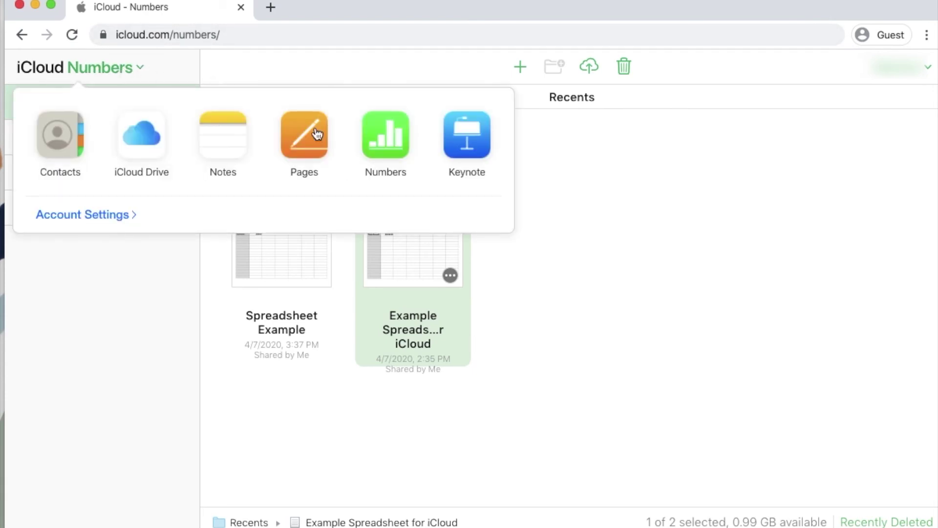
{"action": "left_click", "coordinate": [607, 246]}
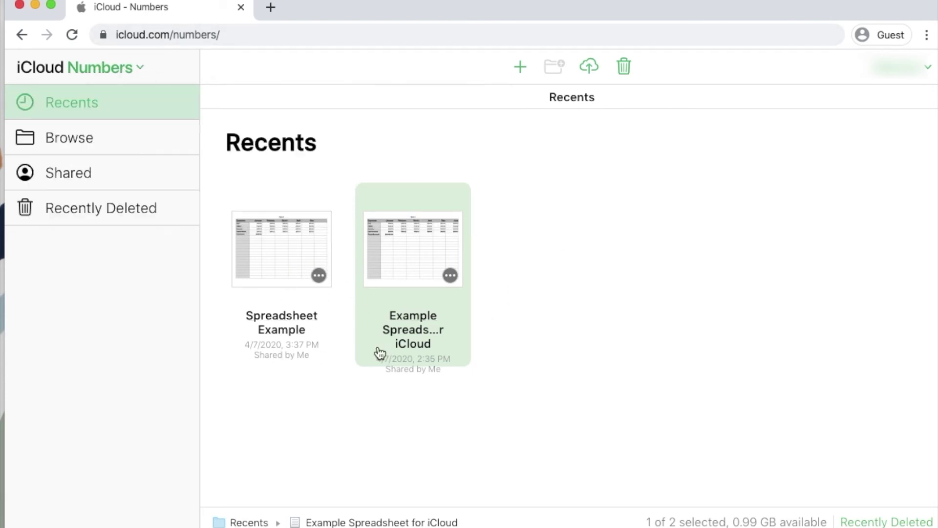
{"action": "left_click", "coordinate": [541, 344]}
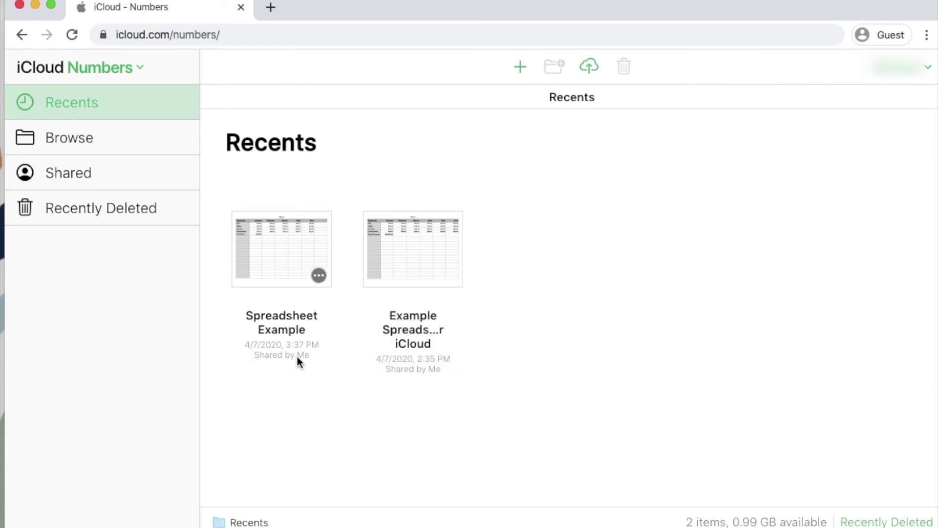
{"action": "left_click", "coordinate": [127, 181]}
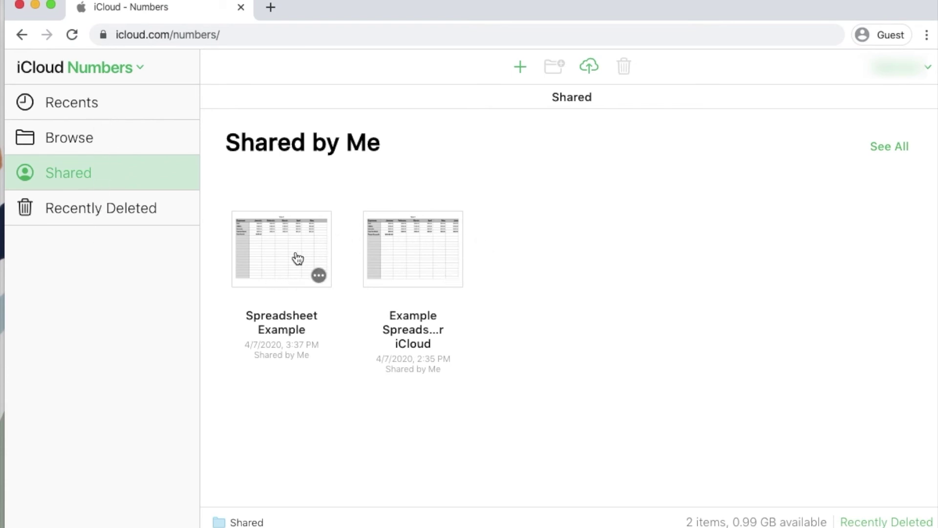
Switch to the Pages app and open Project Proposal from the recent documents
{"action": "left_click", "coordinate": [121, 68]}
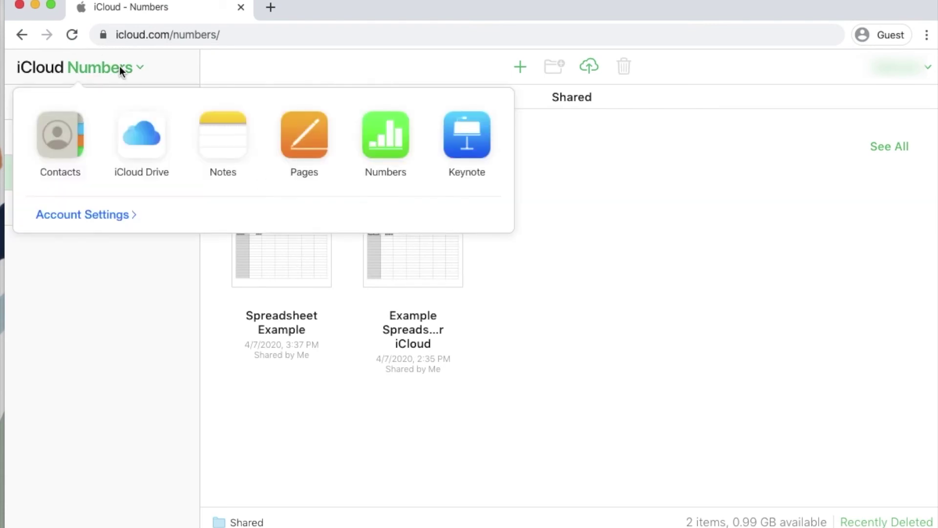
{"action": "left_click", "coordinate": [320, 154]}
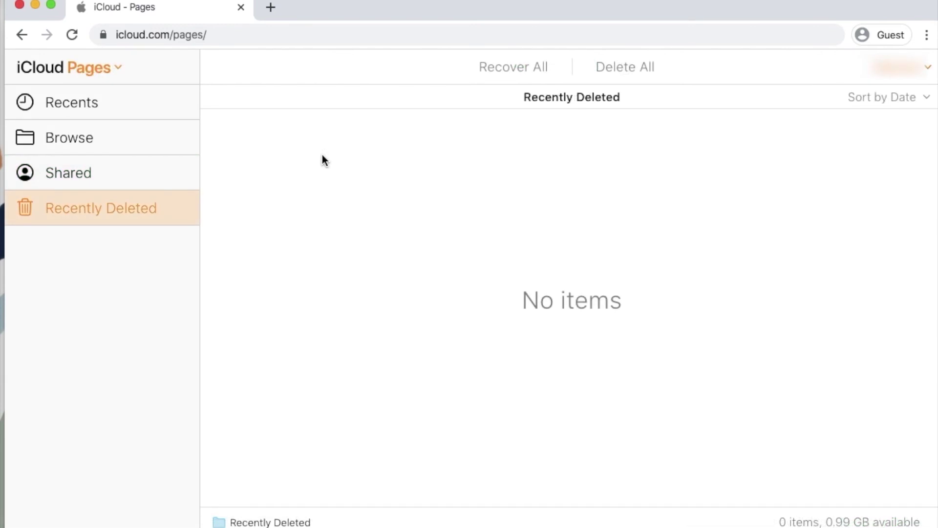
{"action": "left_click", "coordinate": [109, 107]}
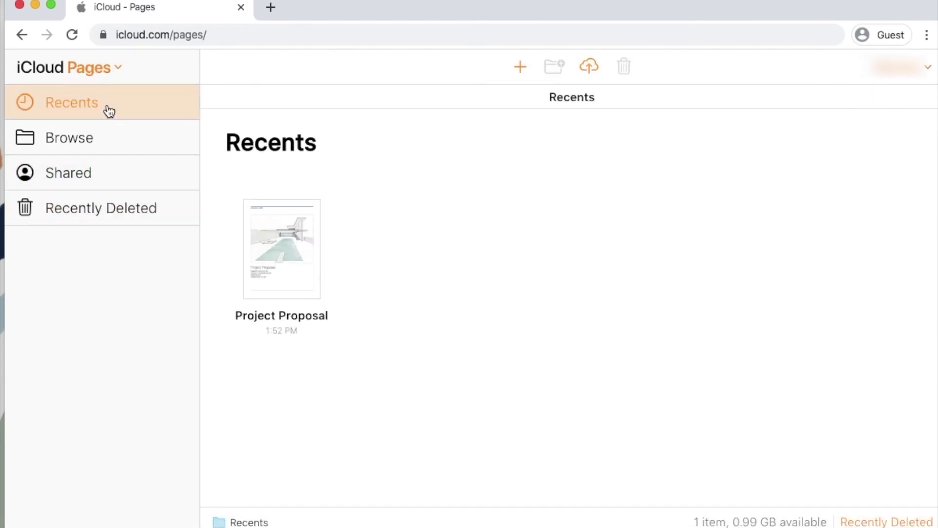
{"action": "double_click", "coordinate": [278, 274]}
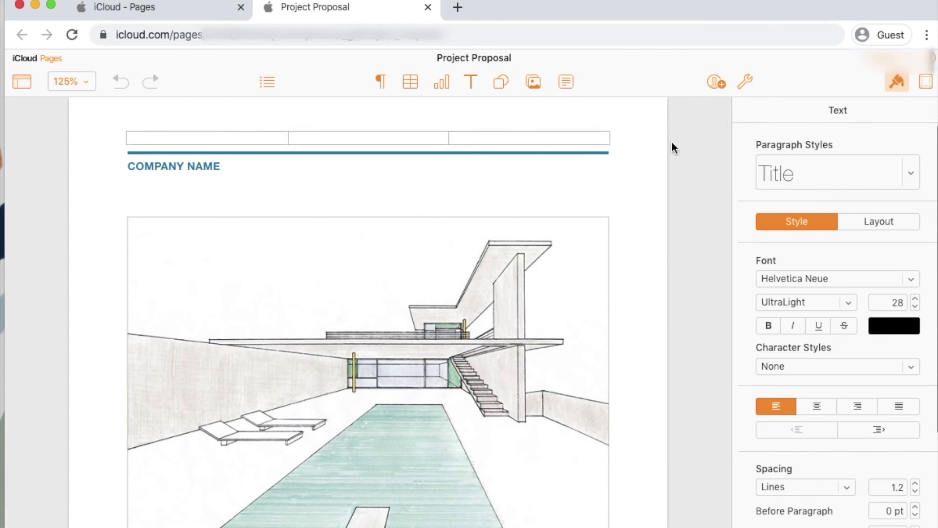
Start collaborating on Project Proposal and add the suggested contact as an invitee
{"action": "left_click", "coordinate": [712, 87]}
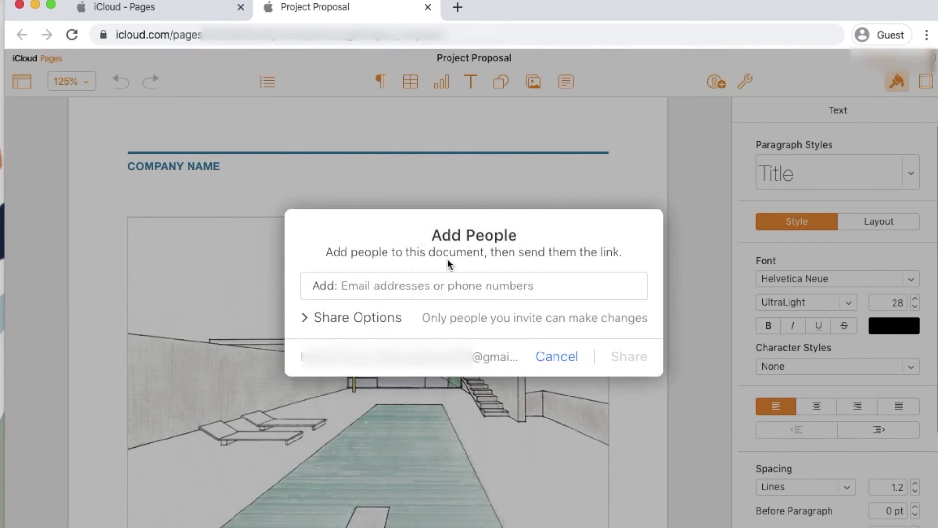
{"action": "left_click", "coordinate": [448, 281]}
{"action": "type", "text": "d"}
{"action": "left_click", "coordinate": [447, 312]}
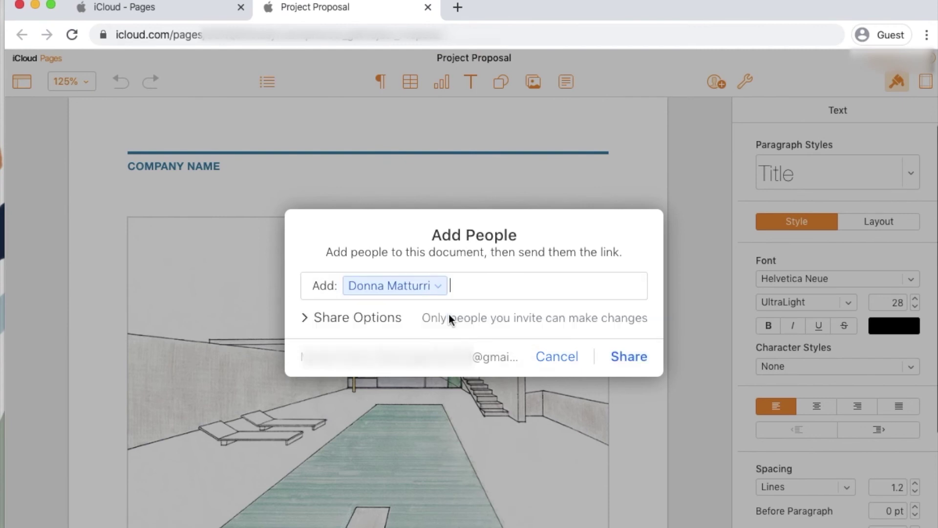
Share the document with only invited people who can make changes, and copy its link
{"action": "left_click", "coordinate": [392, 322]}
{"action": "left_click", "coordinate": [415, 316]}
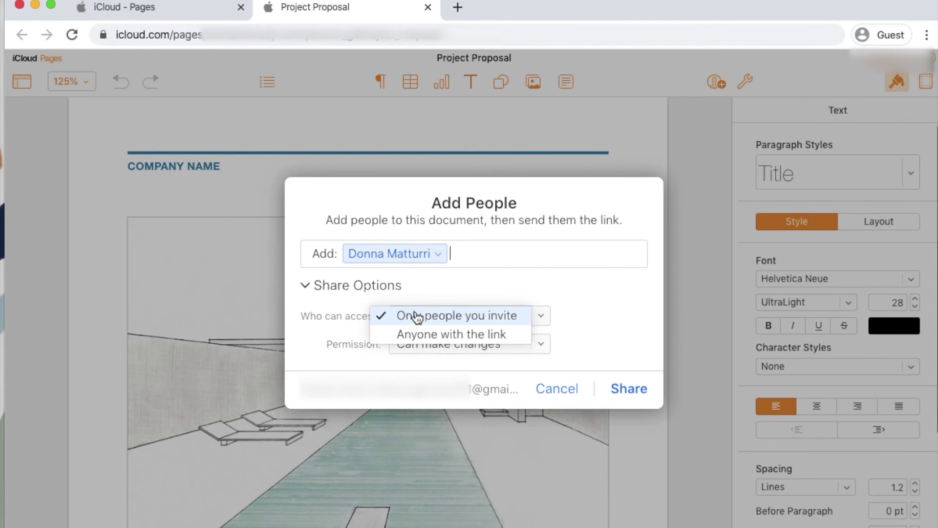
{"action": "left_click", "coordinate": [417, 317]}
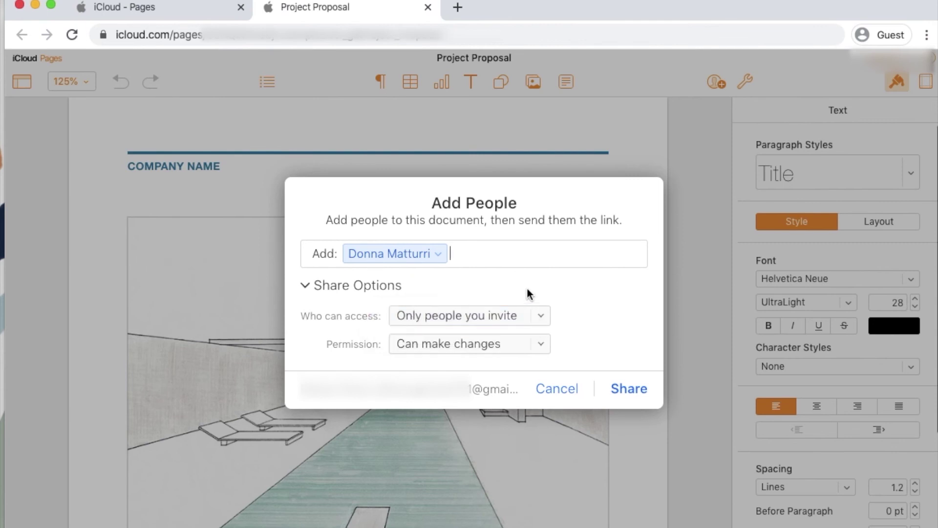
{"action": "left_click", "coordinate": [516, 344]}
{"action": "left_click", "coordinate": [516, 344]}
{"action": "left_click", "coordinate": [631, 389]}
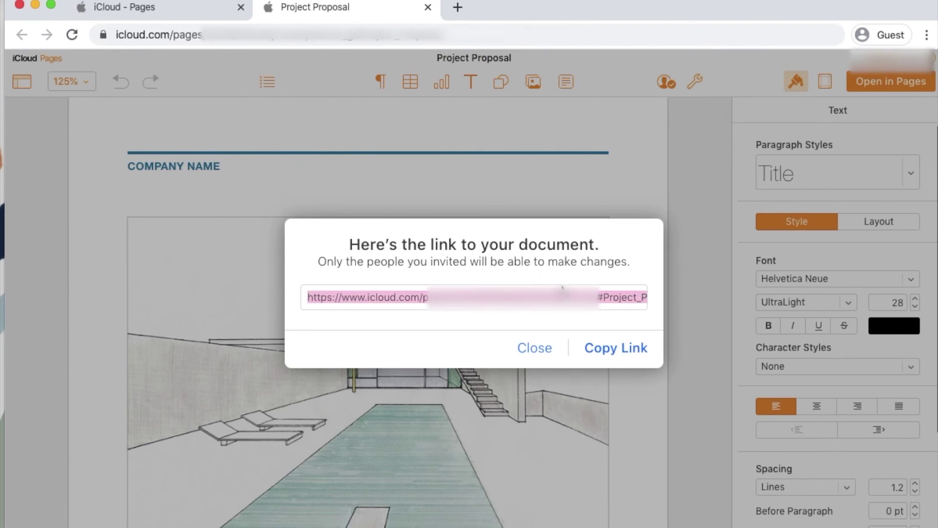
{"action": "left_click", "coordinate": [616, 358]}
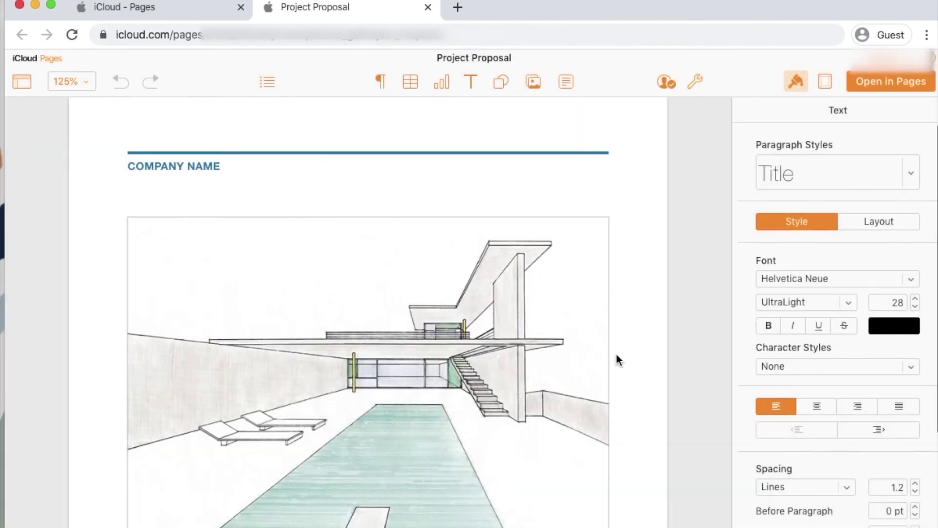
Examine the collaboration details of Project Proposal, including its participants and share options
{"action": "left_click", "coordinate": [665, 85]}
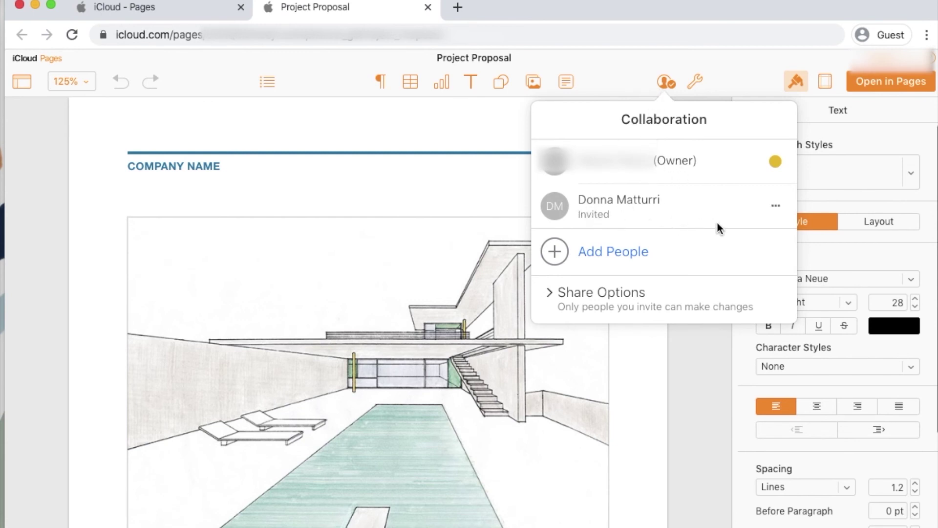
{"action": "left_click", "coordinate": [600, 296]}
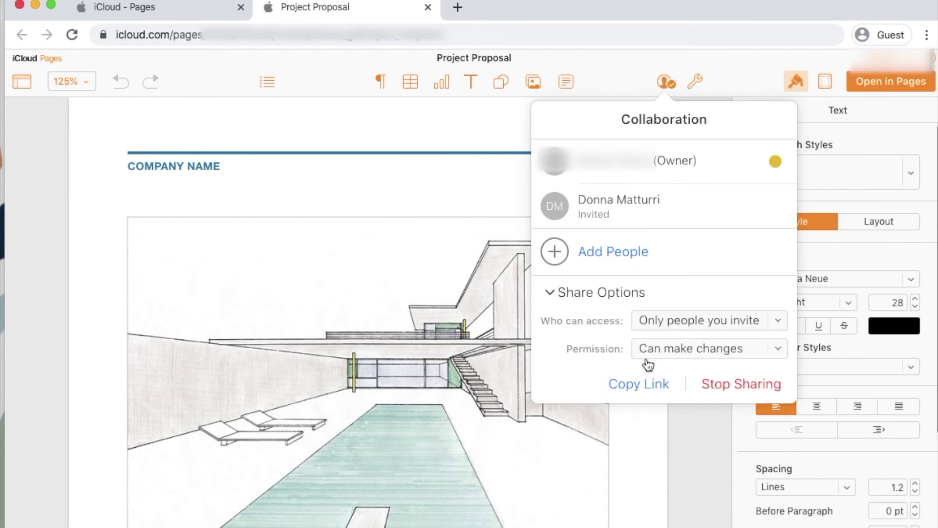
{"action": "mouse_move", "coordinate": [751, 213]}
{"action": "left_click", "coordinate": [776, 210]}
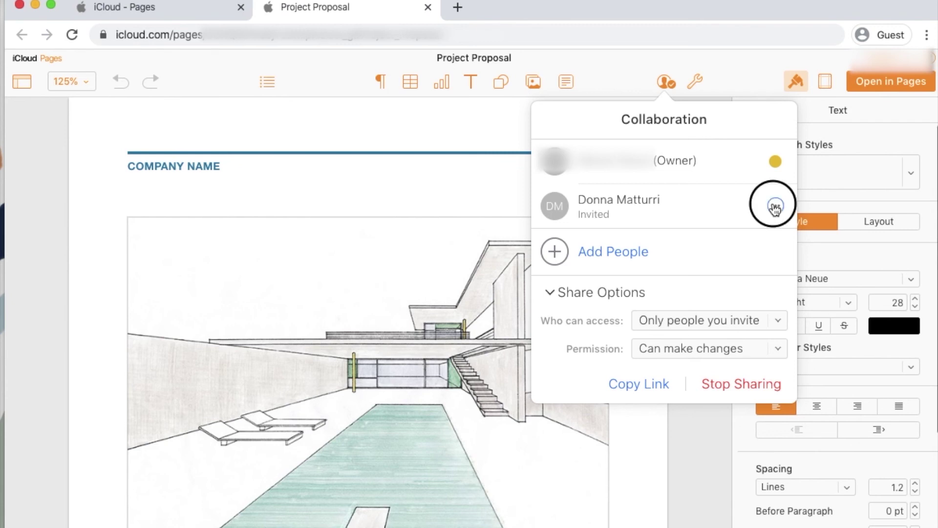
{"action": "left_click", "coordinate": [777, 206]}
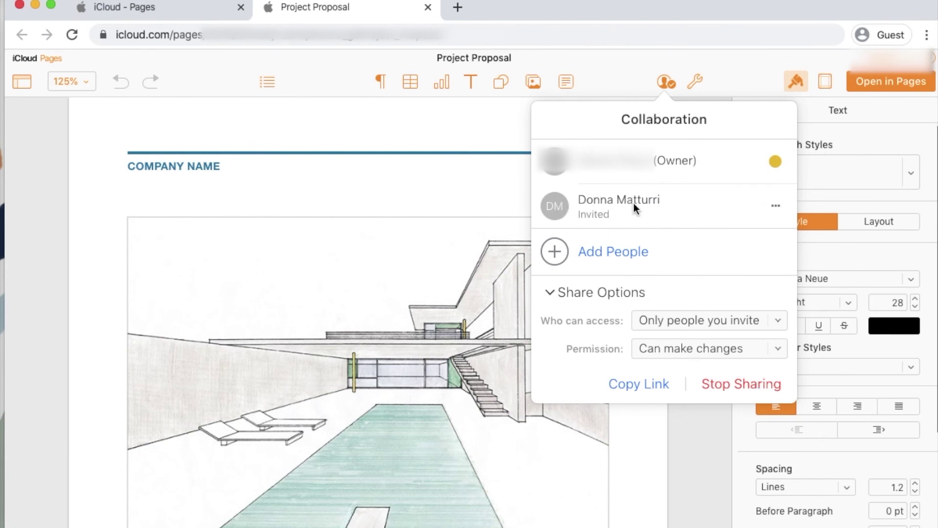
Request removal of the invited contact's access to the document, but cancel at the confirmation
{"action": "left_click", "coordinate": [777, 211]}
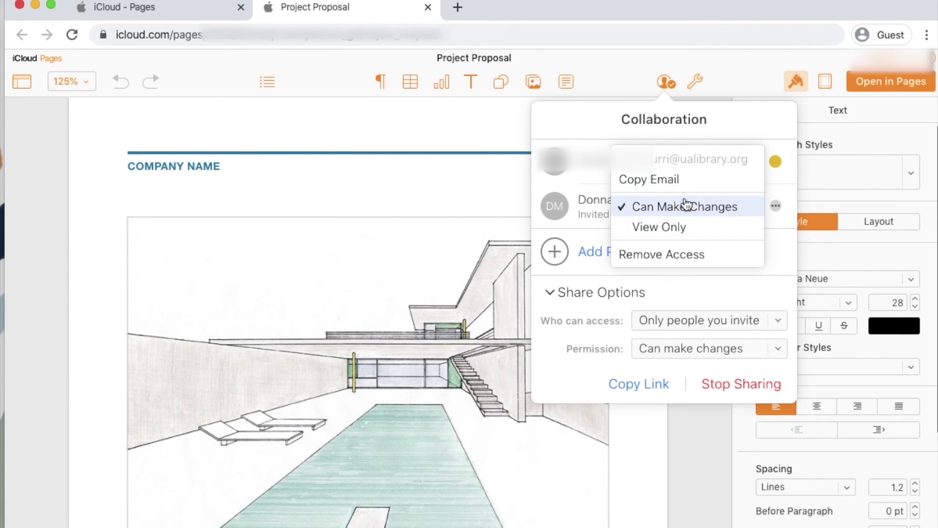
{"action": "left_click", "coordinate": [673, 259]}
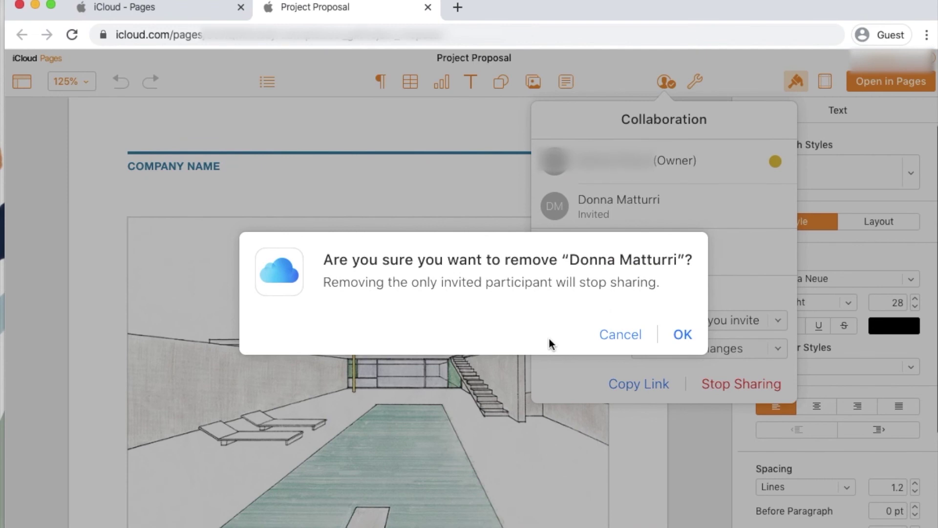
{"action": "left_click", "coordinate": [621, 338]}
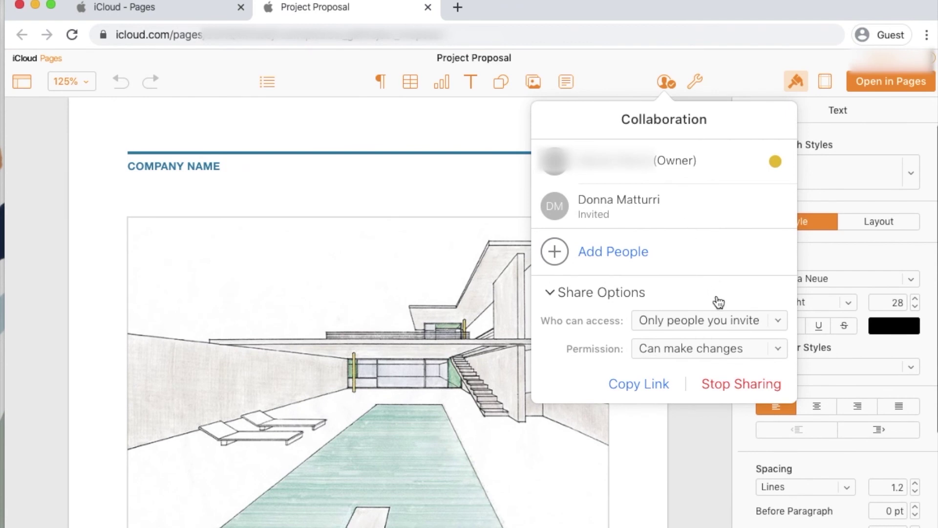
Stop sharing Project Proposal and check that collaboration can be started anew, without inviting anyone
{"action": "left_click", "coordinate": [740, 386]}
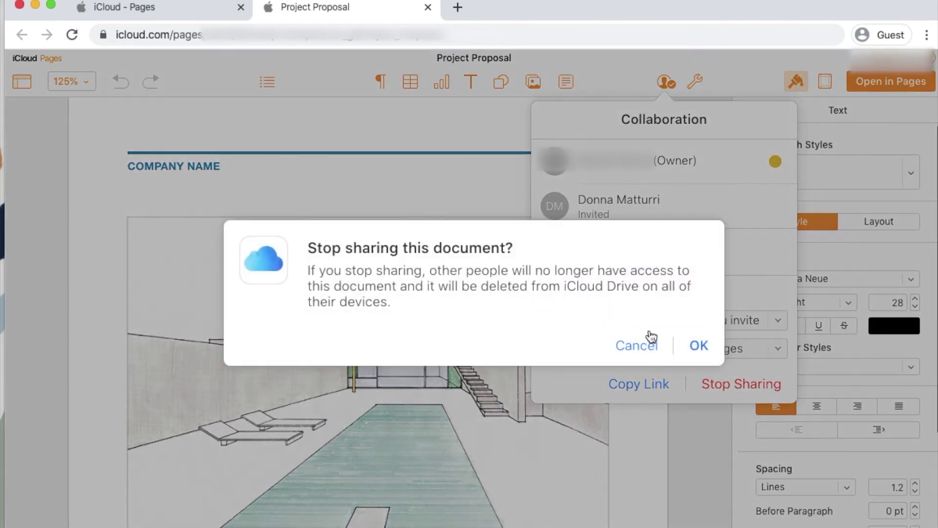
{"action": "left_click", "coordinate": [698, 346]}
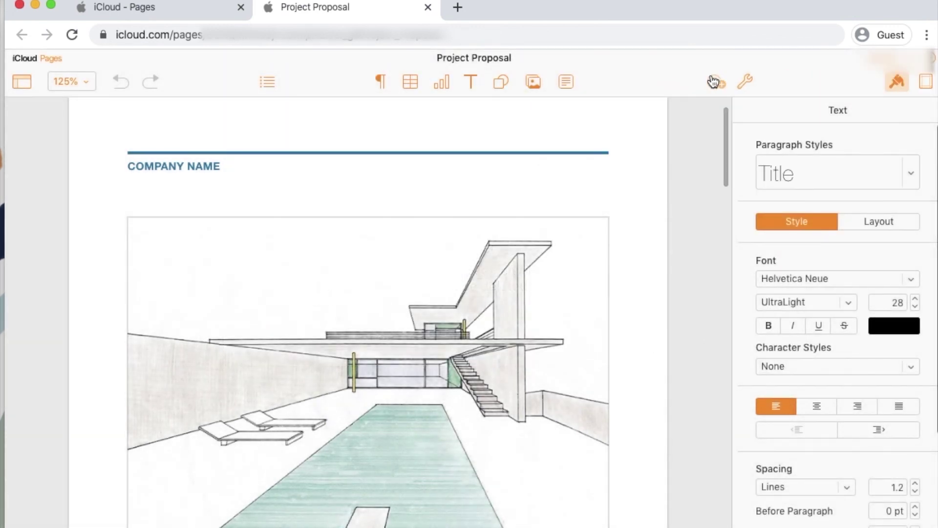
{"action": "left_click", "coordinate": [713, 81]}
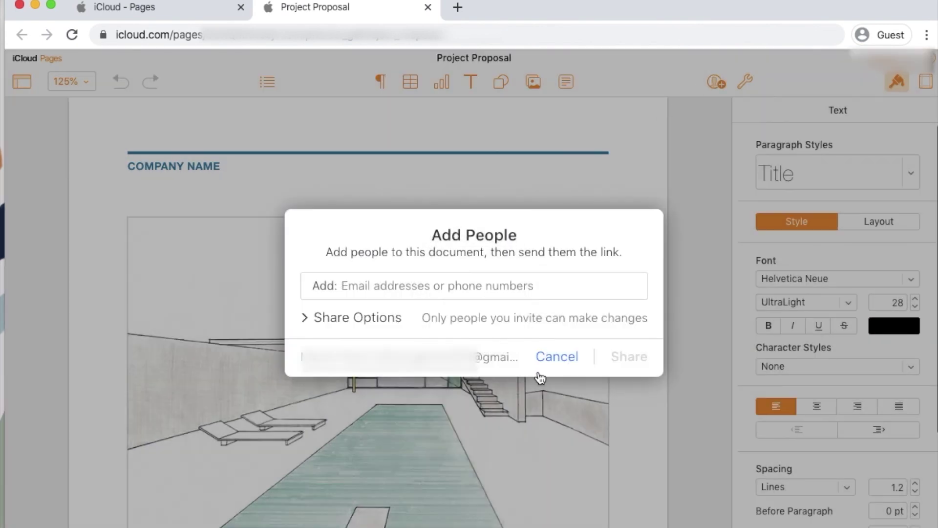
{"action": "left_click", "coordinate": [555, 367]}
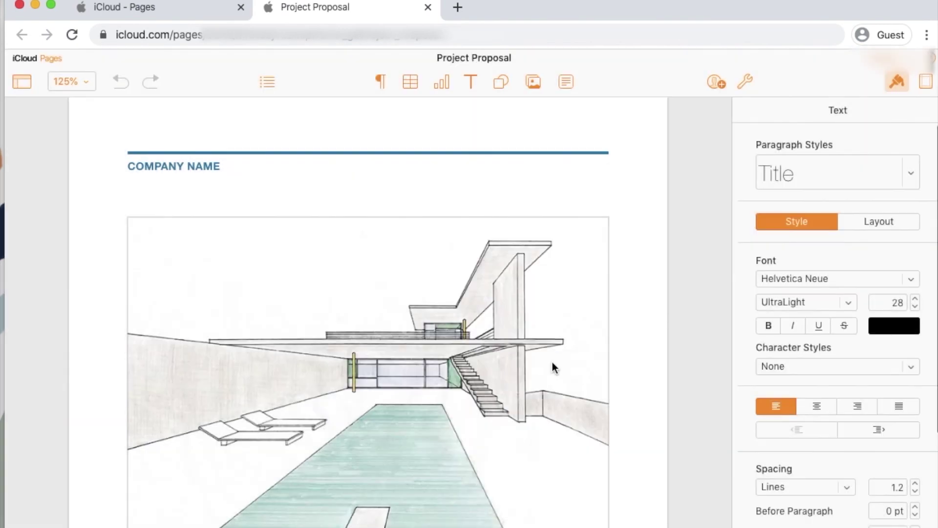
Close the Project Proposal document and switch from Pages to iCloud Numbers
{"action": "left_click", "coordinate": [429, 8]}
{"action": "left_click", "coordinate": [108, 69]}
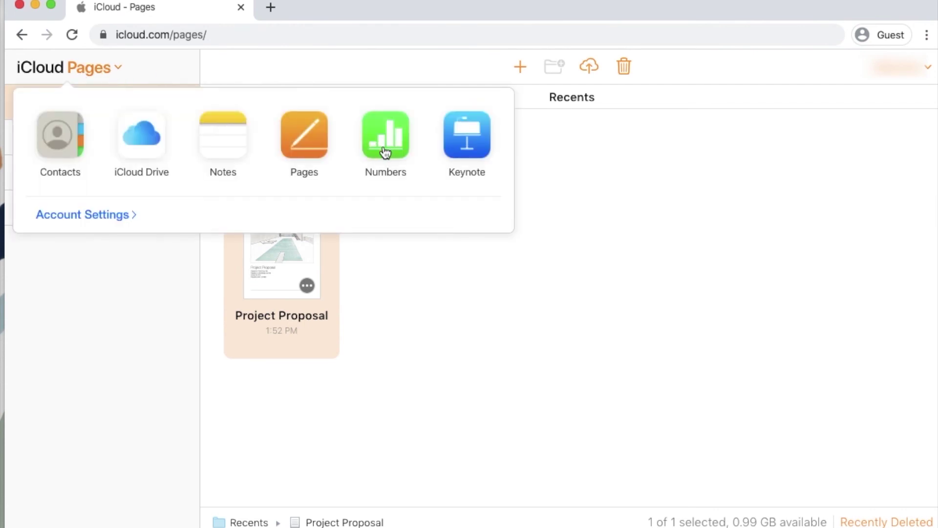
{"action": "left_click", "coordinate": [385, 153]}
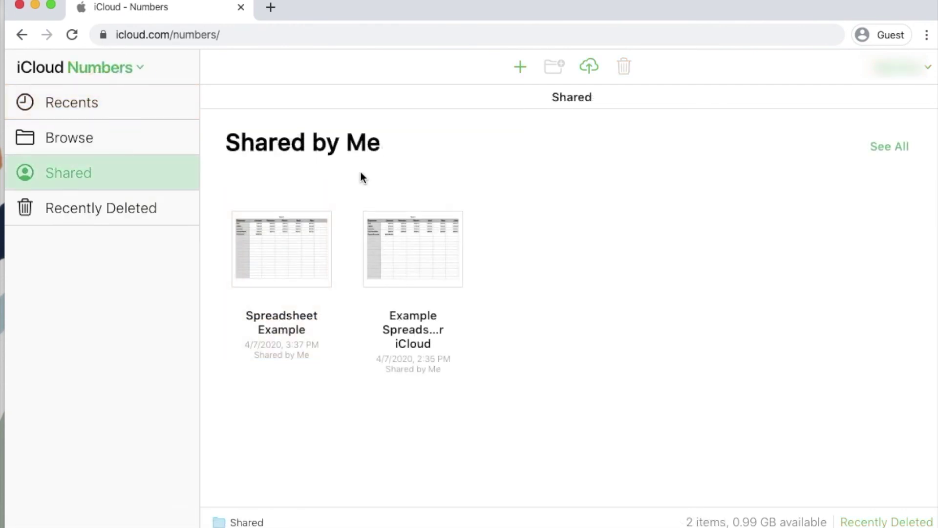
Examine the collaboration details of Spreadsheet Example and the permission options of its invited participant
{"action": "left_click", "coordinate": [293, 268]}
{"action": "left_click", "coordinate": [319, 276]}
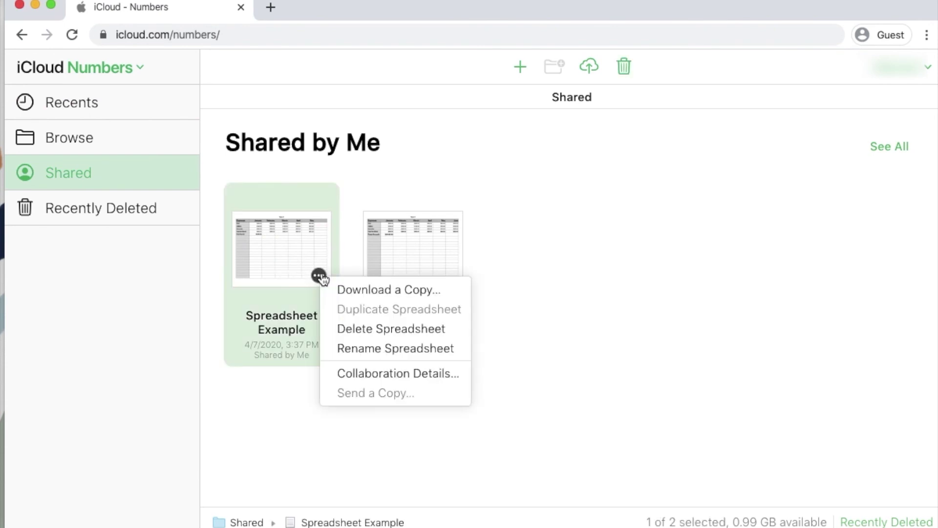
{"action": "left_click", "coordinate": [351, 374]}
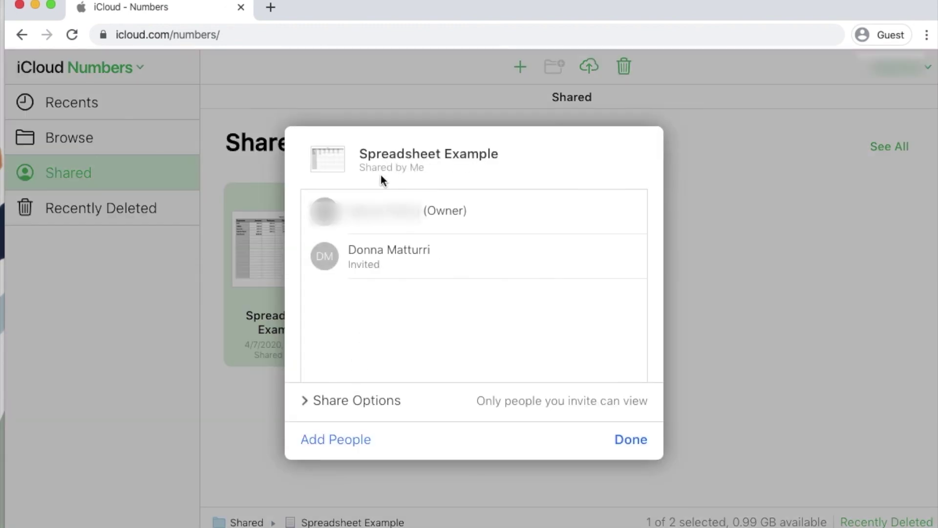
{"action": "mouse_move", "coordinate": [432, 263]}
{"action": "left_click", "coordinate": [627, 256]}
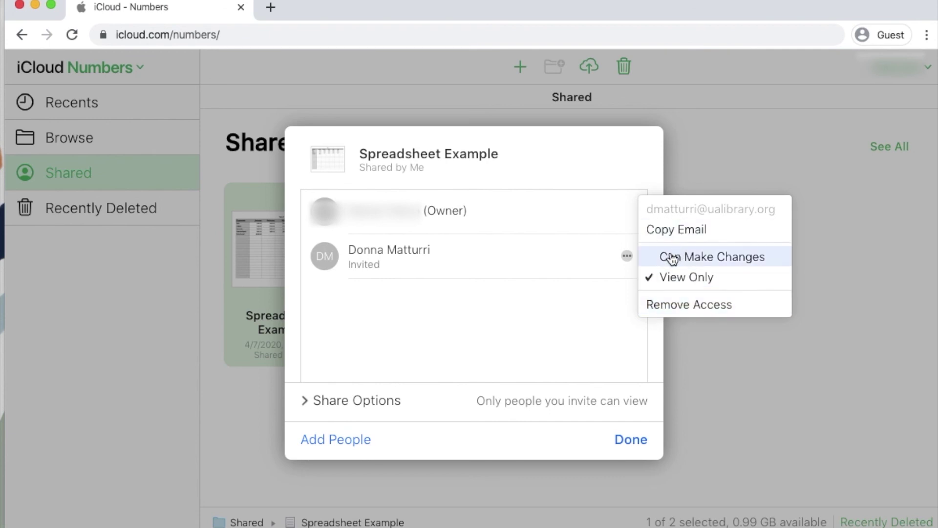
{"action": "left_click", "coordinate": [512, 264]}
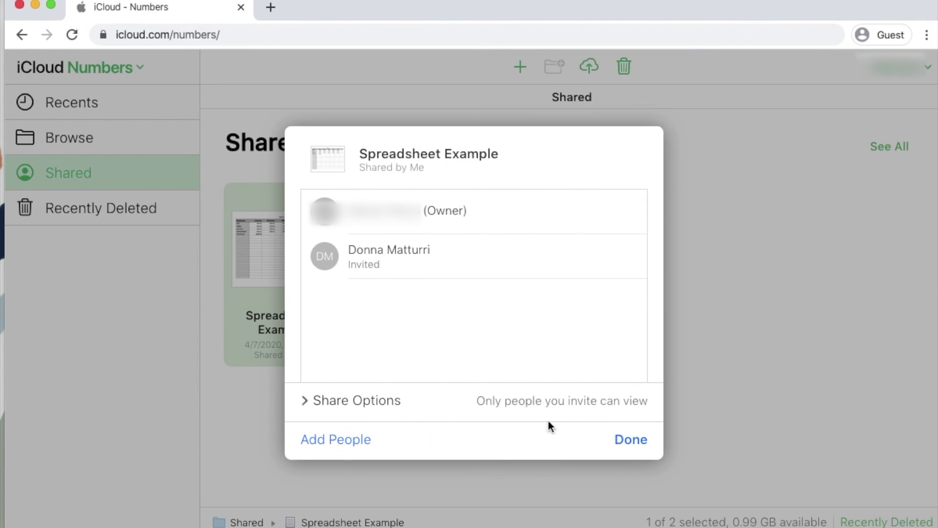
Stop sharing Spreadsheet Example by removing the only invited participant's access, and close its collaboration details
{"action": "left_click", "coordinate": [630, 257]}
{"action": "left_click", "coordinate": [671, 300]}
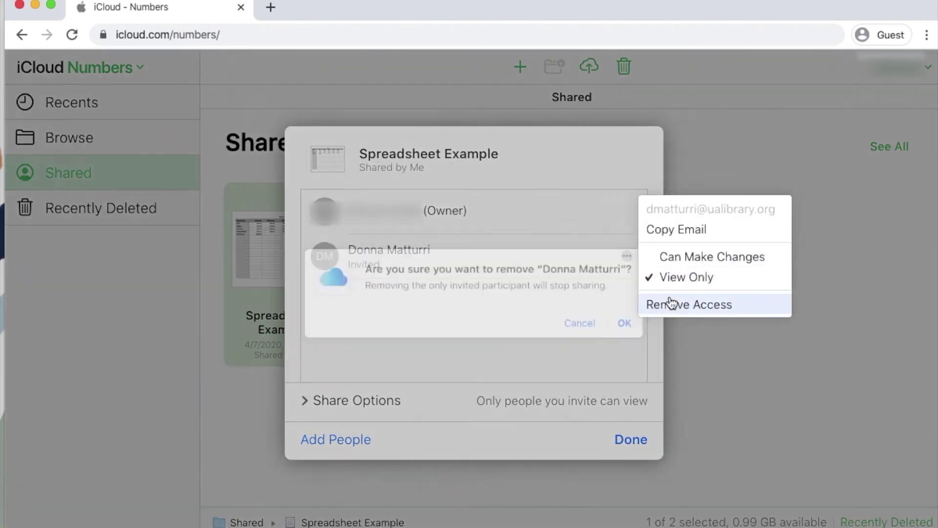
{"action": "left_click", "coordinate": [682, 334]}
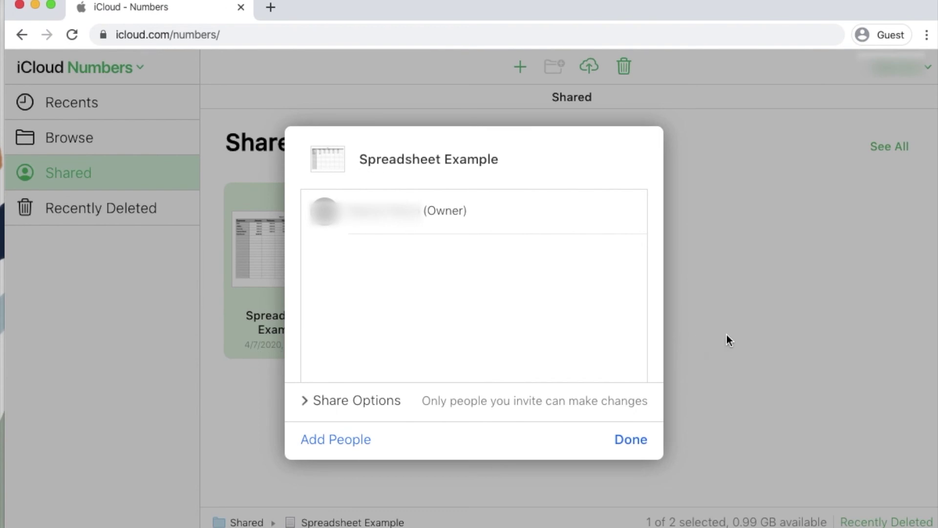
{"action": "left_click", "coordinate": [632, 444]}
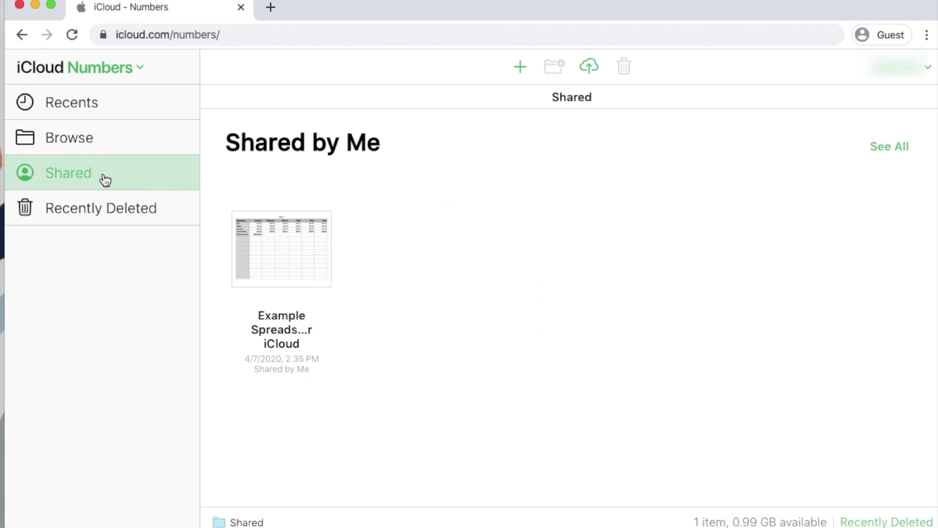
Switch from Numbers to iCloud Drive
{"action": "left_click", "coordinate": [112, 67]}
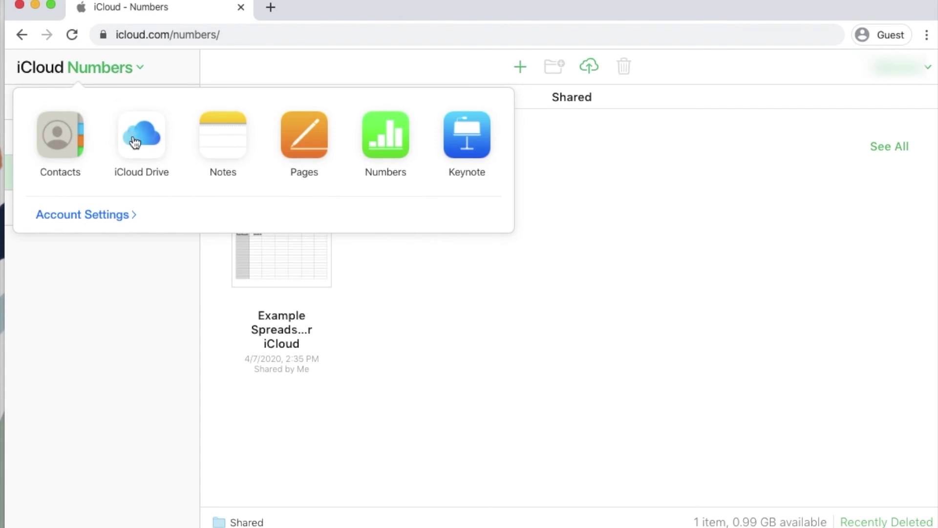
{"action": "left_click", "coordinate": [136, 66]}
{"action": "left_click", "coordinate": [135, 69]}
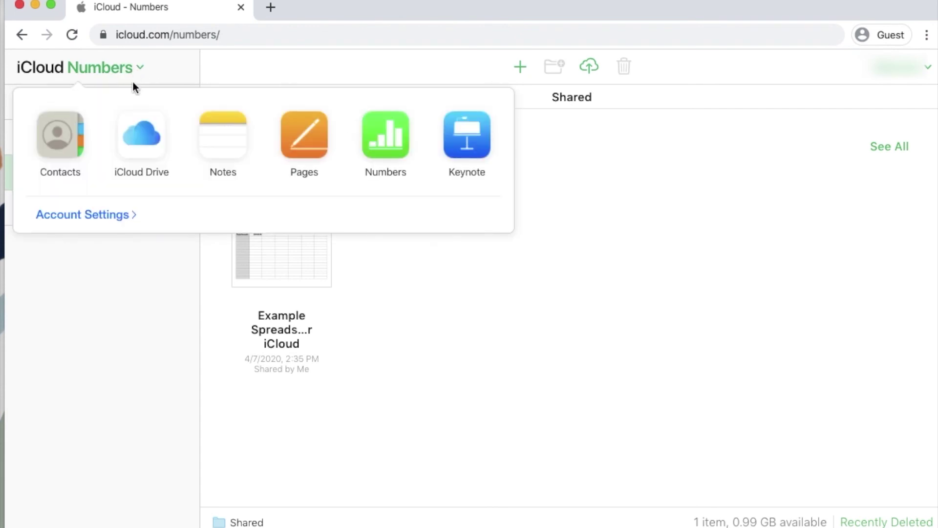
{"action": "left_click", "coordinate": [151, 130]}
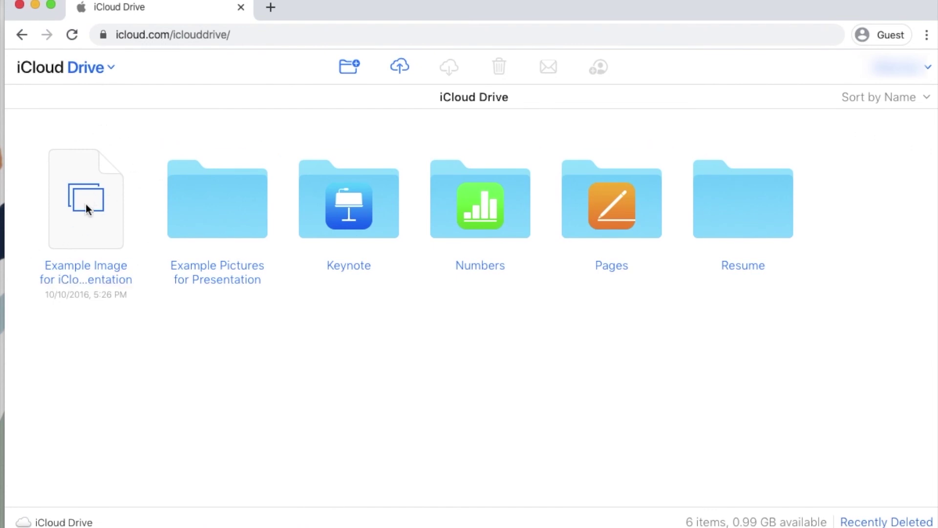
Start sharing the Example Image for iCloud Presentation file and add the suggested contact's e-mail as an invitee
{"action": "left_click", "coordinate": [93, 235]}
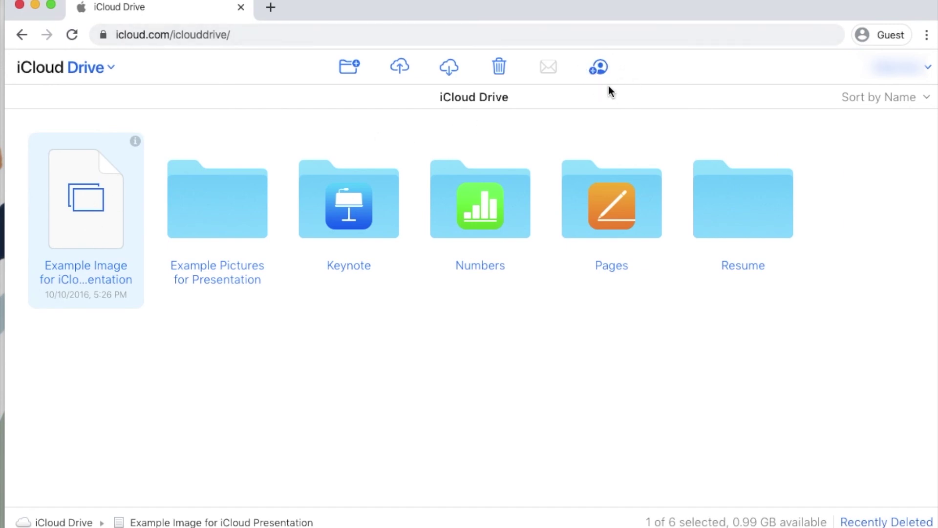
{"action": "left_click", "coordinate": [601, 68]}
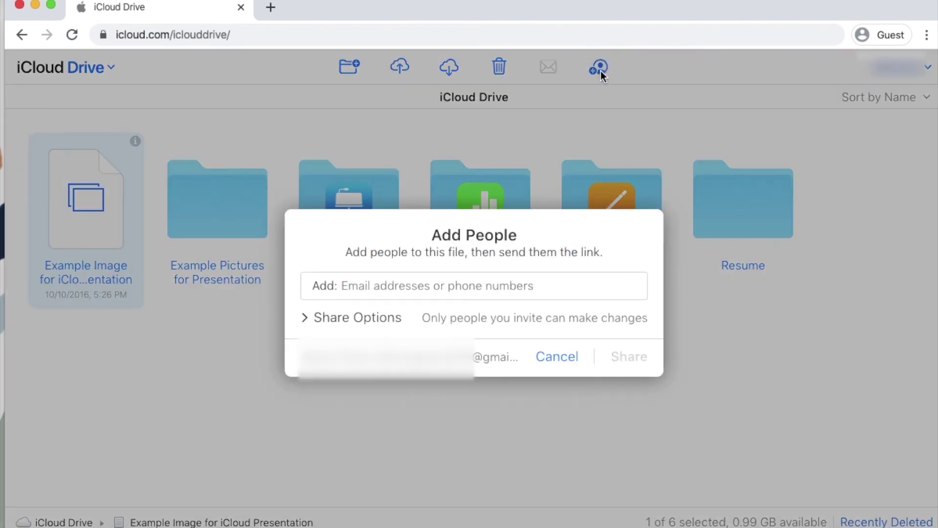
{"action": "left_click", "coordinate": [461, 277]}
{"action": "type", "text": "dm"}
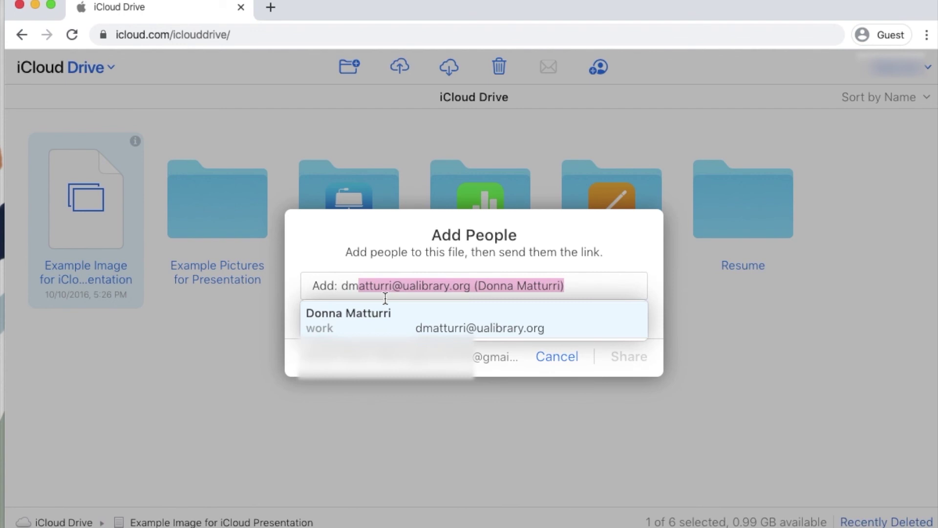
{"action": "left_click", "coordinate": [383, 324]}
{"action": "left_click", "coordinate": [383, 323]}
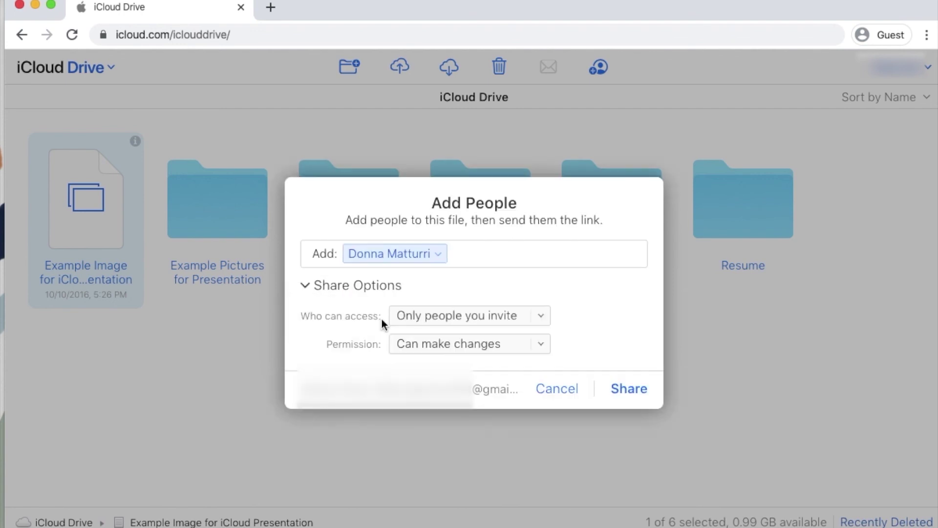
Set the file's access to anyone with the link and its permission to view only, but cancel the sharing
{"action": "left_click", "coordinate": [423, 316]}
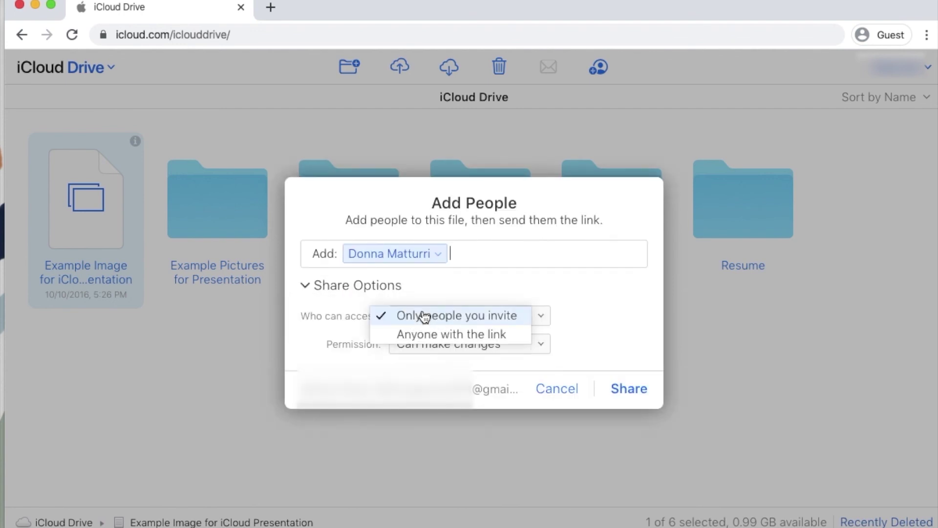
{"action": "left_click", "coordinate": [417, 337]}
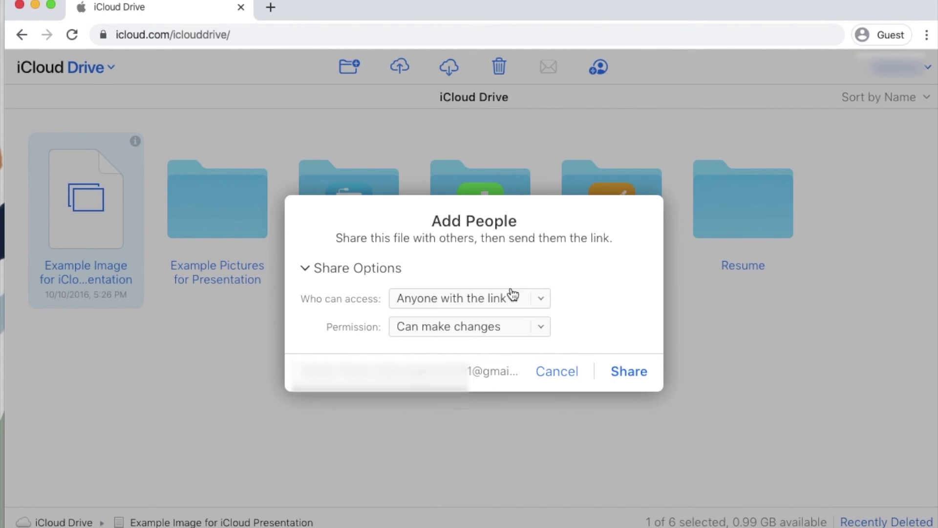
{"action": "left_click", "coordinate": [485, 334]}
{"action": "left_click", "coordinate": [481, 344]}
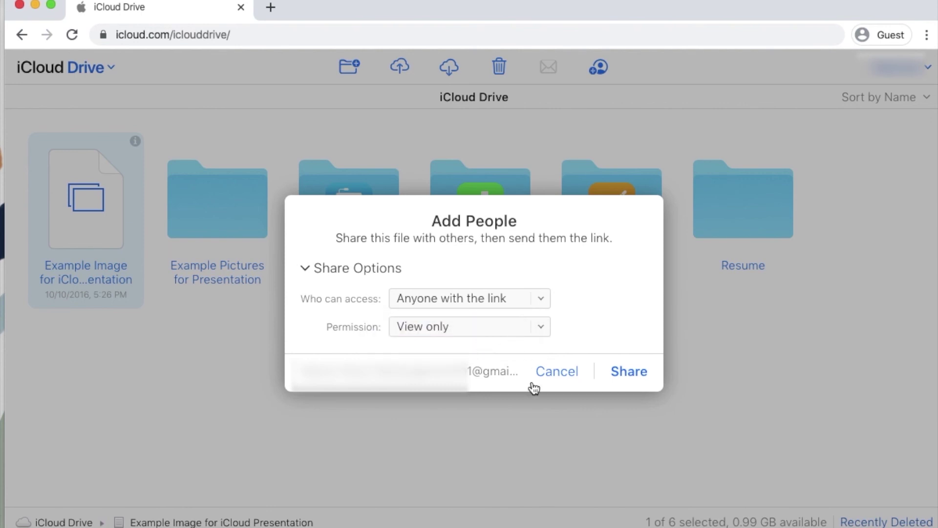
{"action": "left_click", "coordinate": [551, 370]}
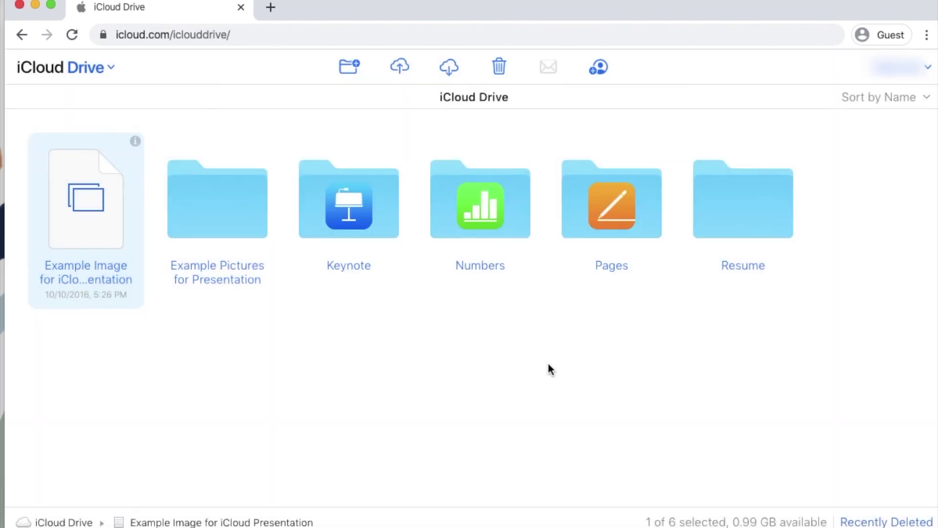
Check the sharing dialog of the Example Image for iCloud Presentation file again and leave it without sharing
{"action": "left_click", "coordinate": [324, 345]}
{"action": "left_click", "coordinate": [89, 237]}
{"action": "left_click", "coordinate": [600, 67]}
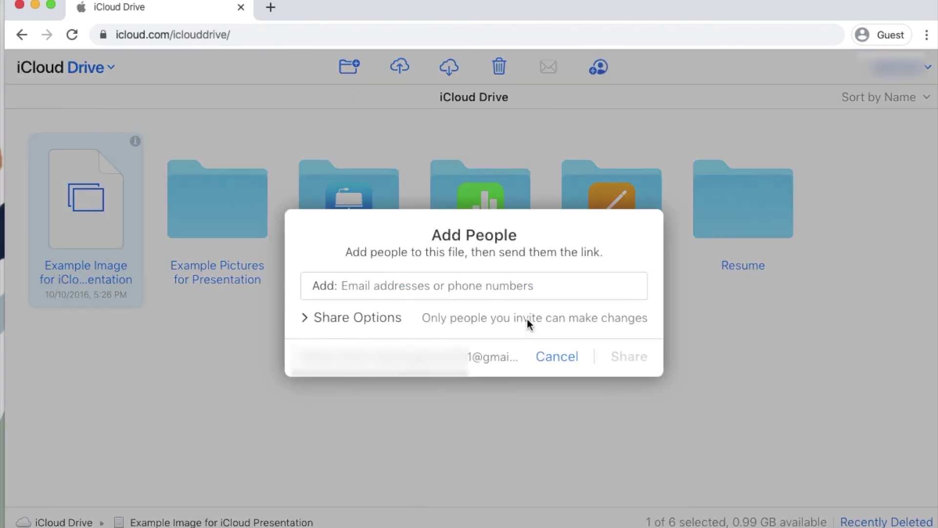
{"action": "left_click", "coordinate": [561, 369]}
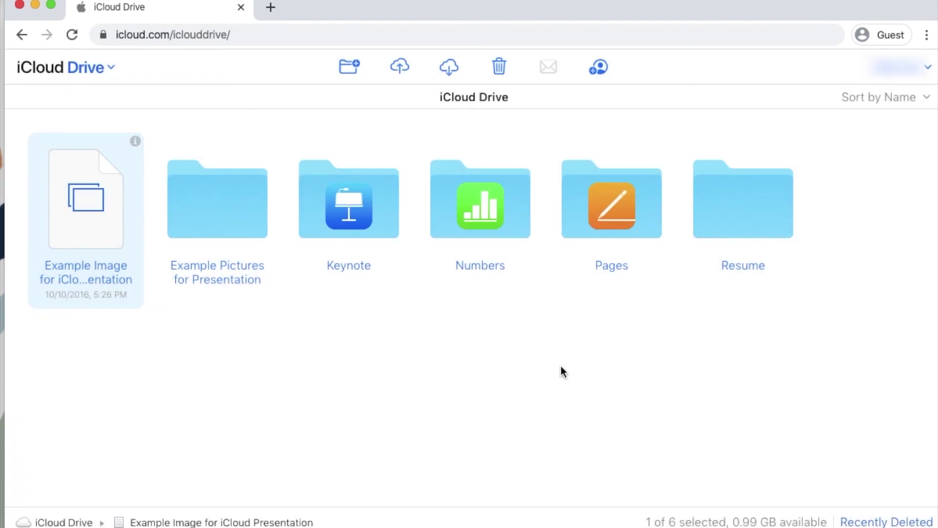